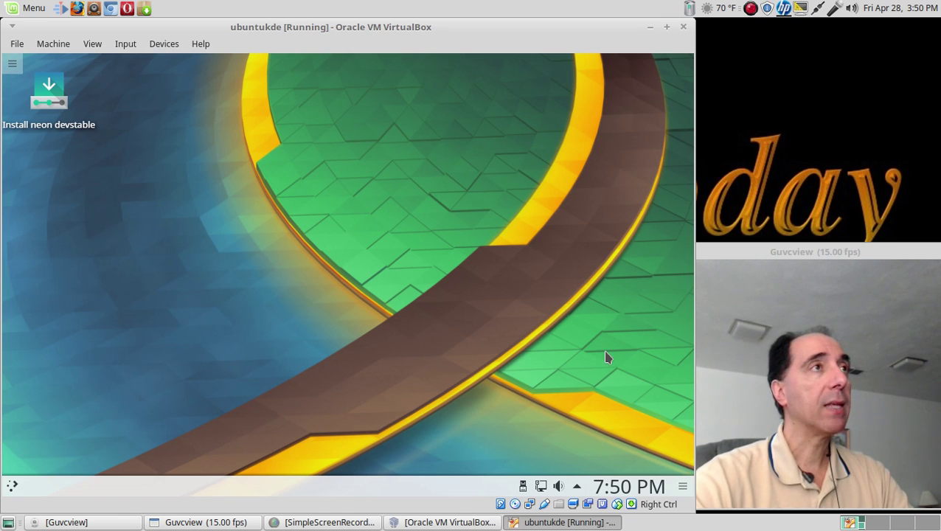
Maximize the ubuntukde virtual machine window and switch it to full-screen mode.
click(665, 26)
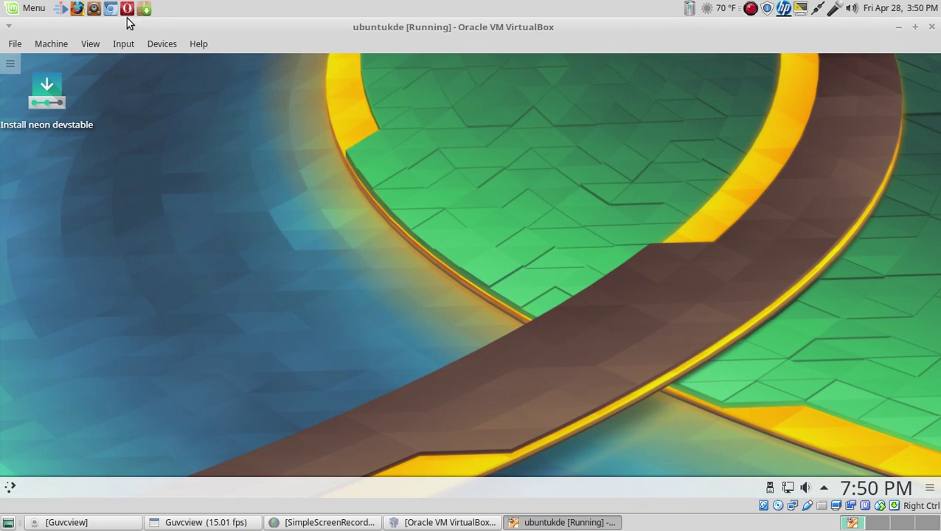
click(35, 7)
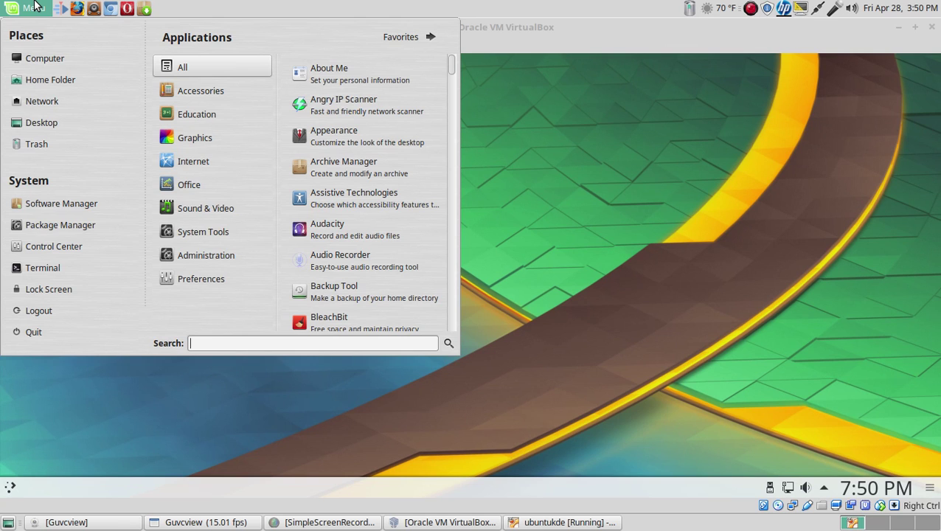
click(35, 6)
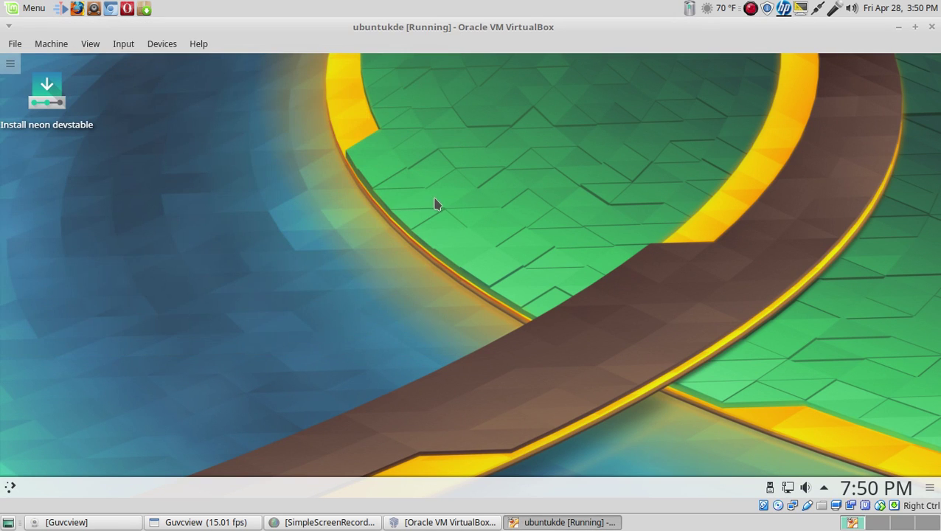
click(101, 44)
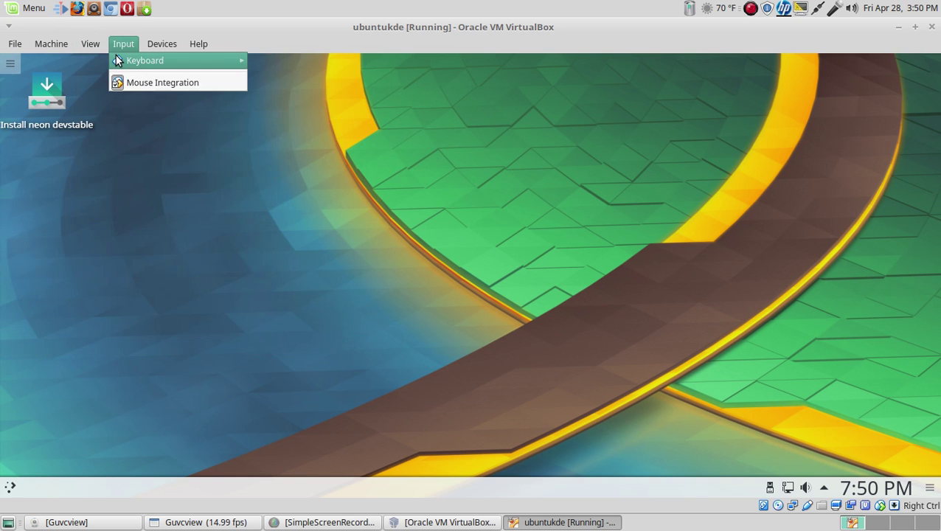
click(100, 61)
click(487, 320)
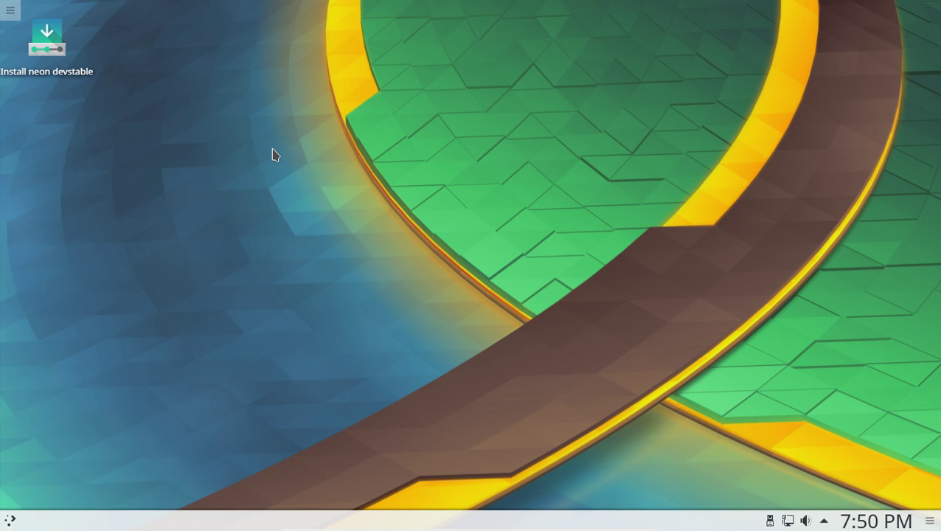
Switch the KDE desktop's Application Launcher to the alternative Application Menu widget.
click(12, 525)
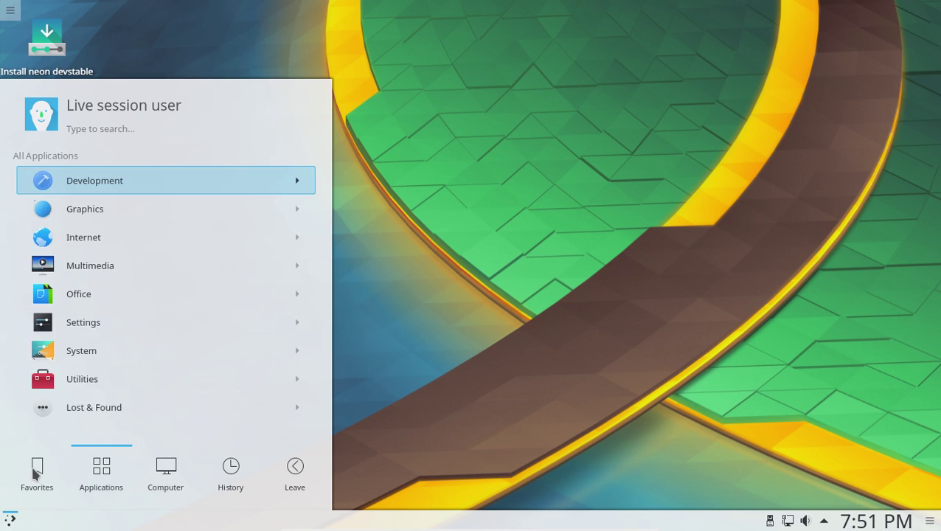
click(7, 524)
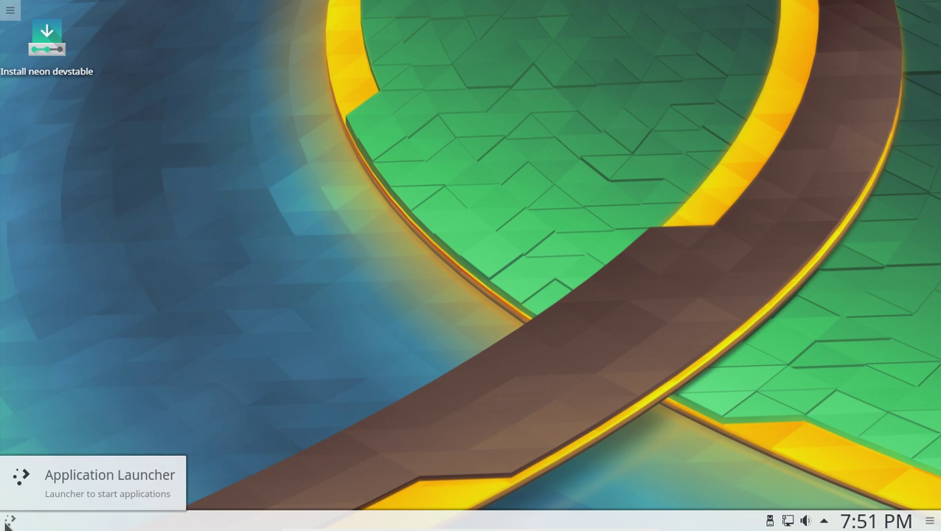
right_click(7, 523)
click(53, 485)
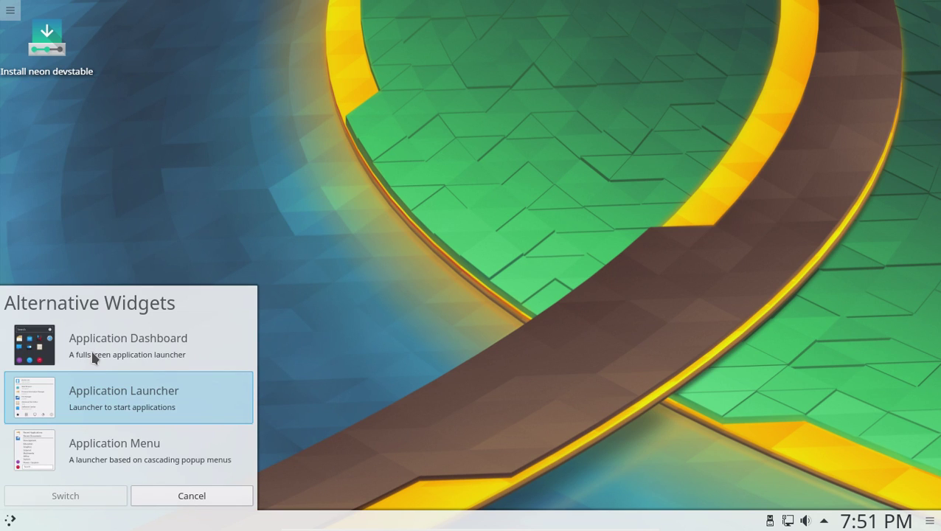
click(109, 458)
click(92, 499)
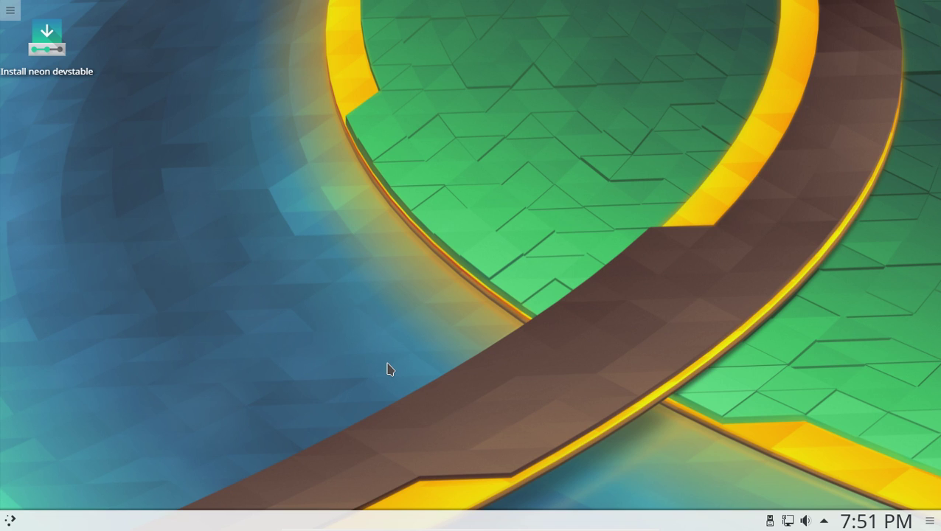
Browse the application categories, open the recently used System Monitor to view the process table, and close it.
click(10, 521)
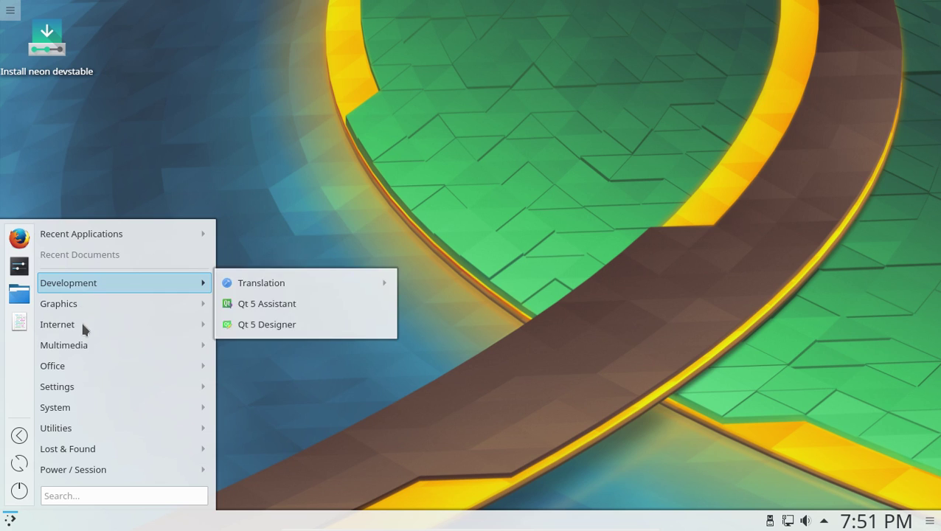
mouse_move(85, 390)
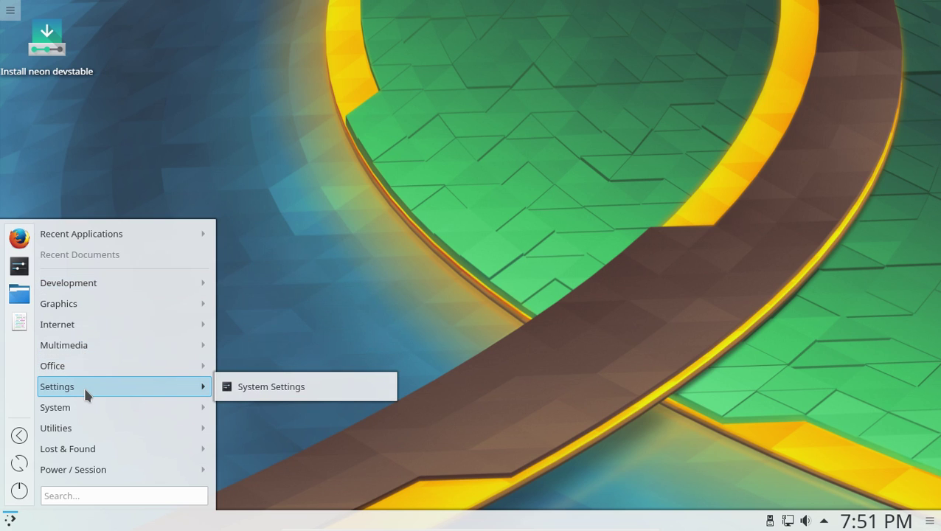
mouse_move(82, 409)
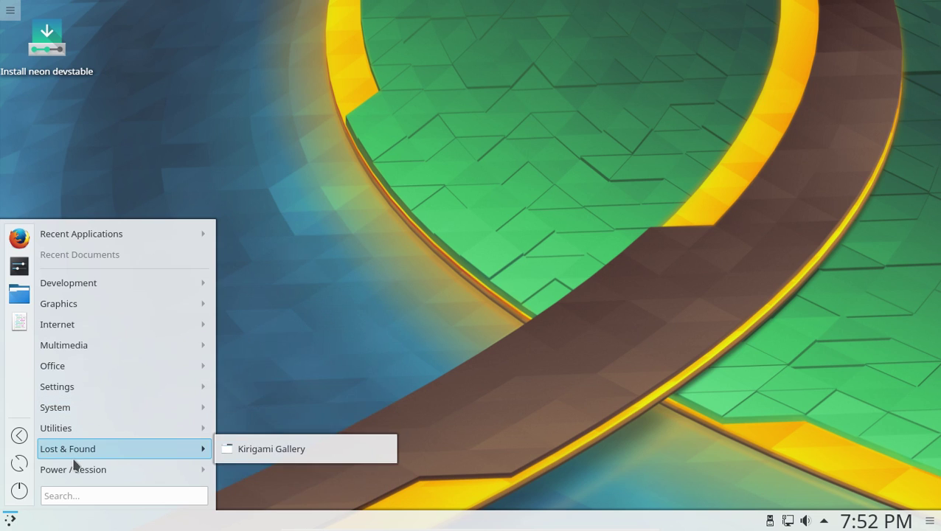
mouse_move(111, 292)
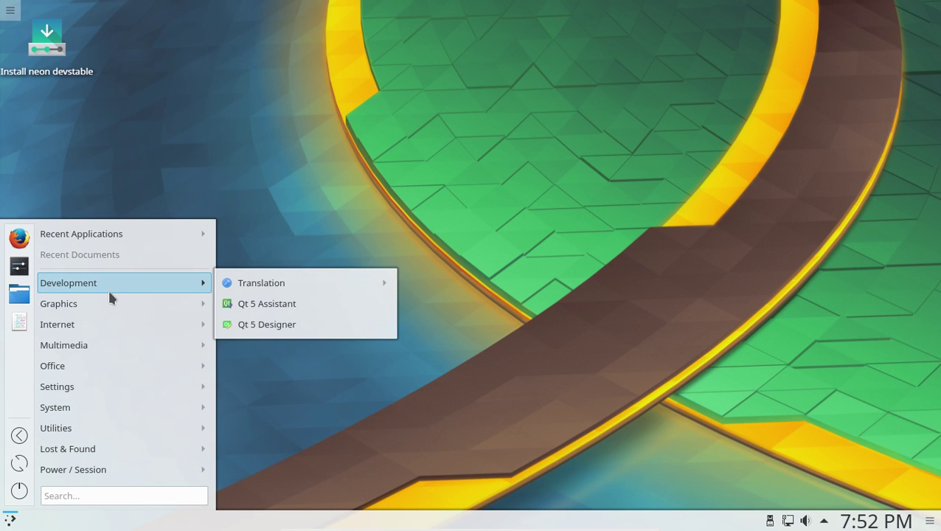
mouse_move(178, 230)
click(264, 240)
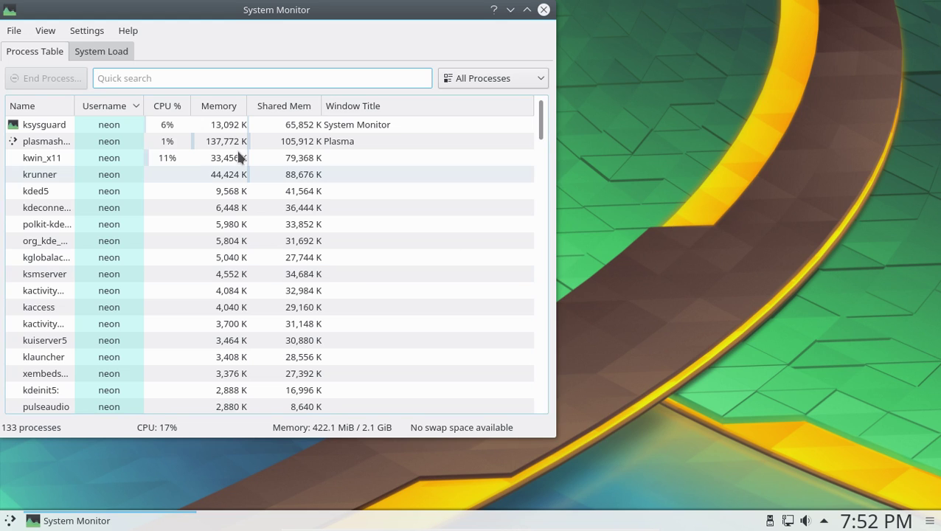
click(543, 11)
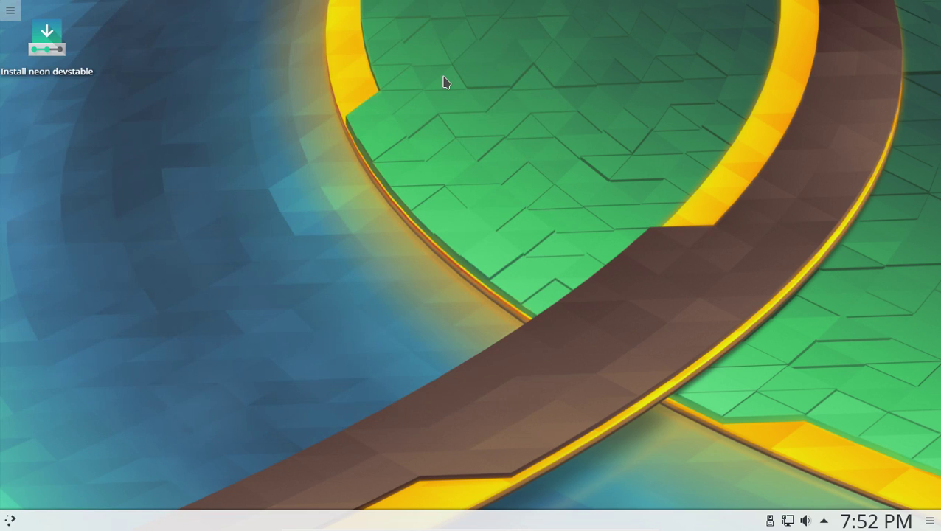
Open the desktop folder with Dolphin to view its contents, and close the file manager.
right_click(444, 80)
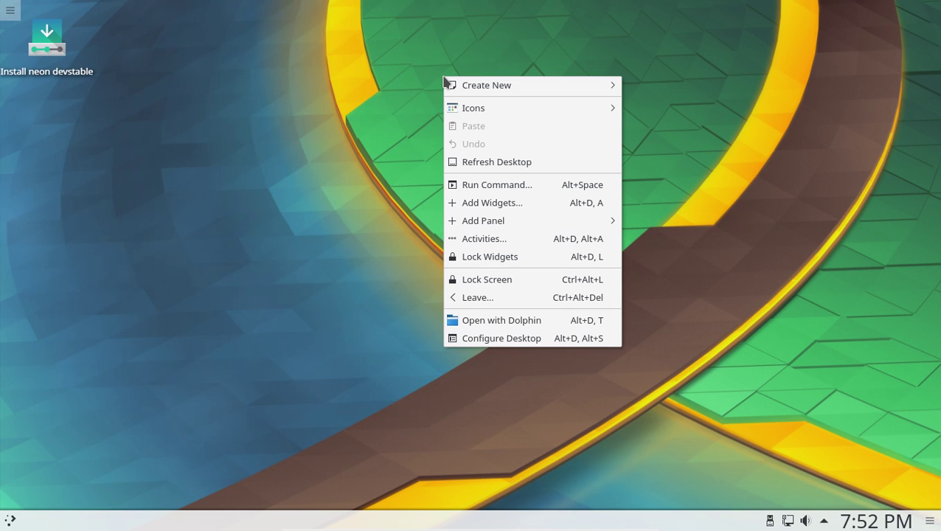
click(562, 323)
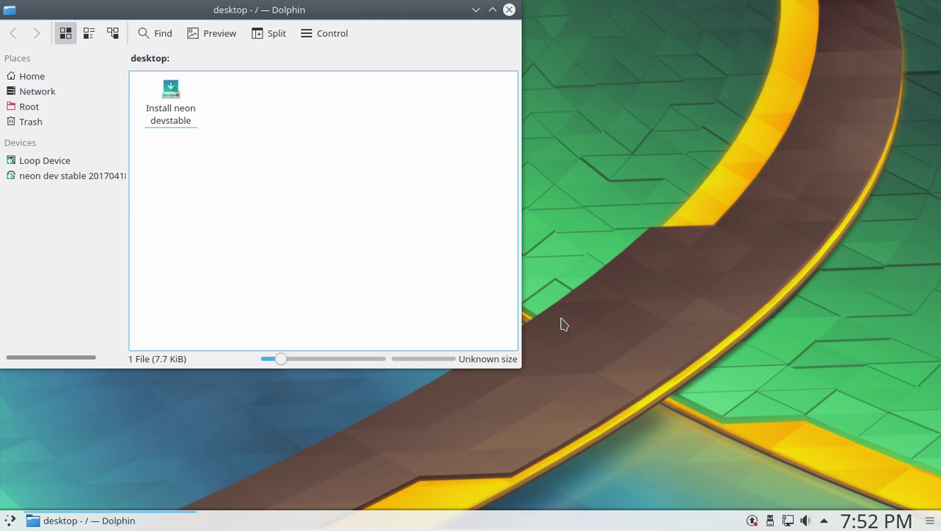
drag(357, 21, 505, 30)
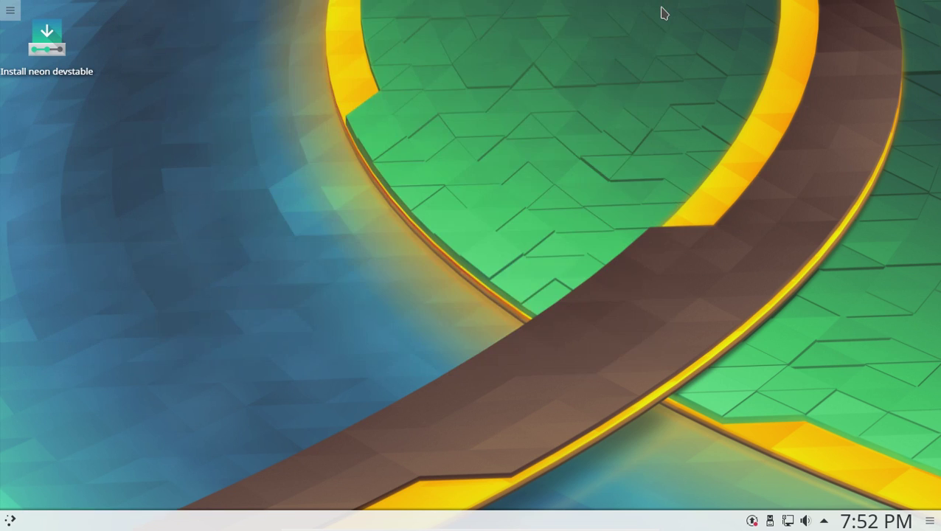
Open the desktop configuration, look at the download dialog for new wallpapers, and close that dialog.
right_click(394, 125)
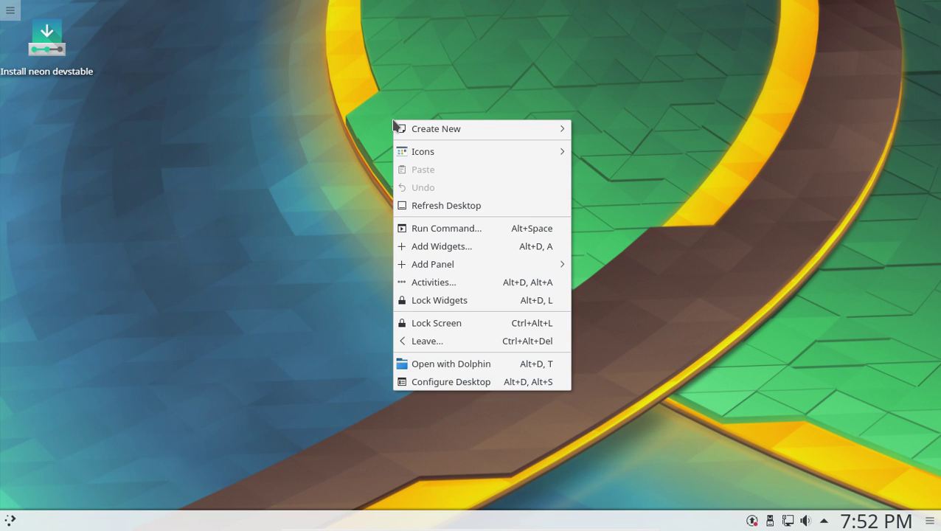
click(499, 383)
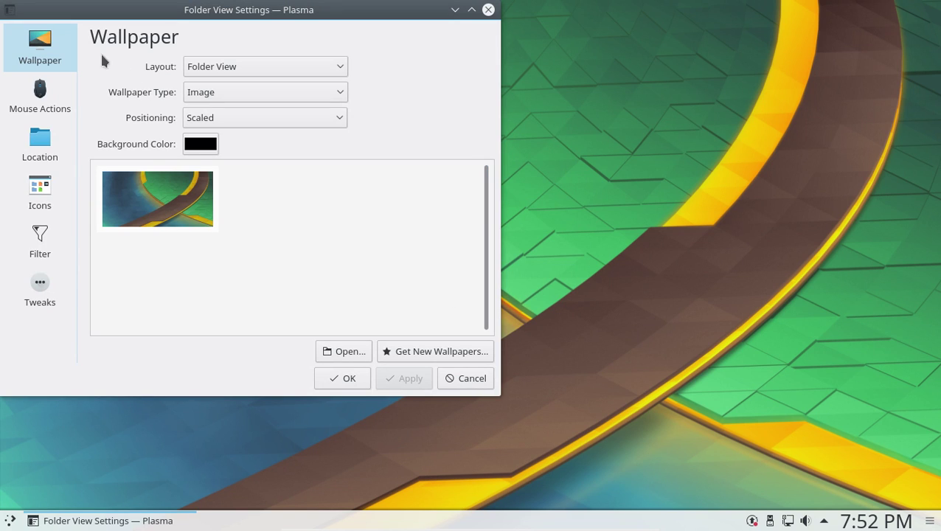
click(424, 353)
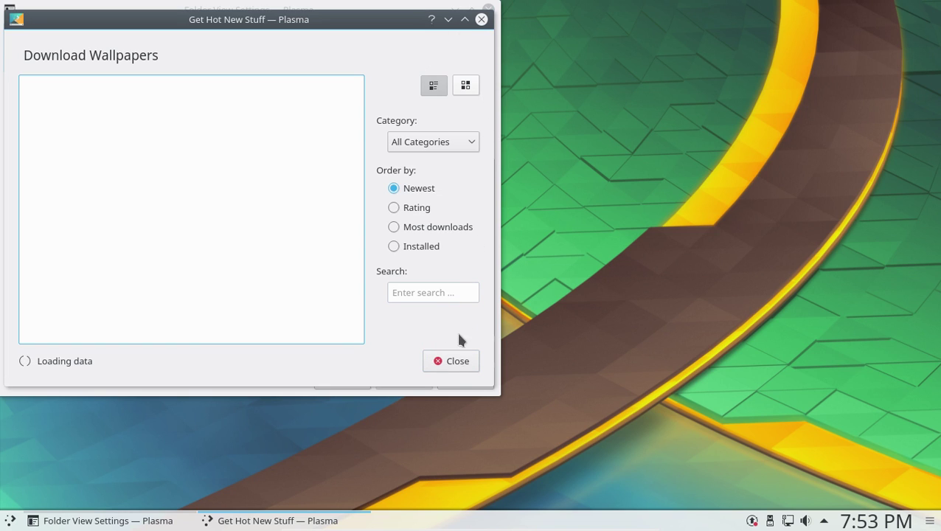
click(452, 362)
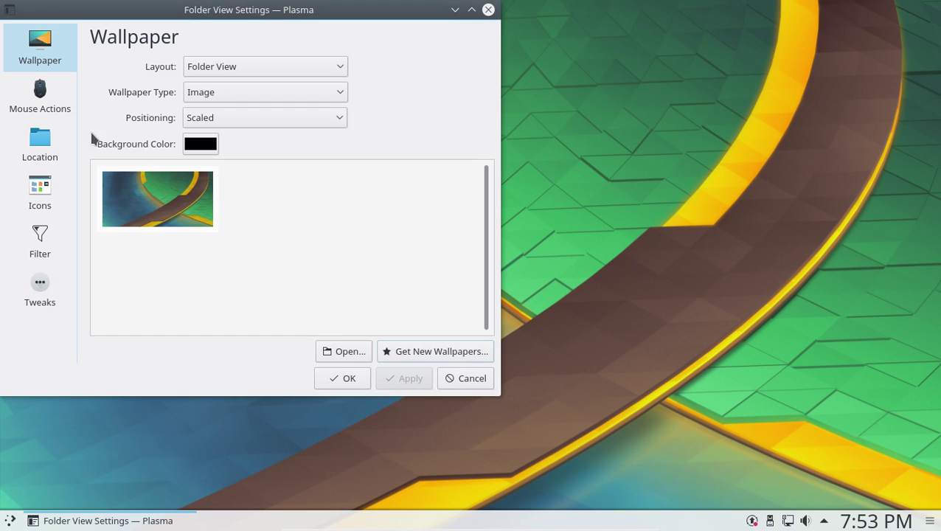
Review the Mouse Actions, Location, Icons, Filter and Tweaks desktop settings, and leave the configuration without changes.
click(43, 103)
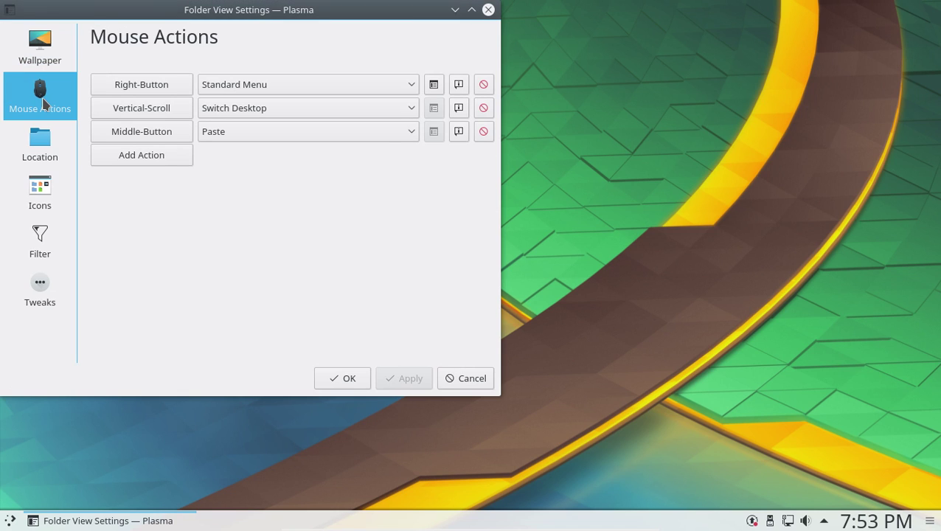
click(51, 146)
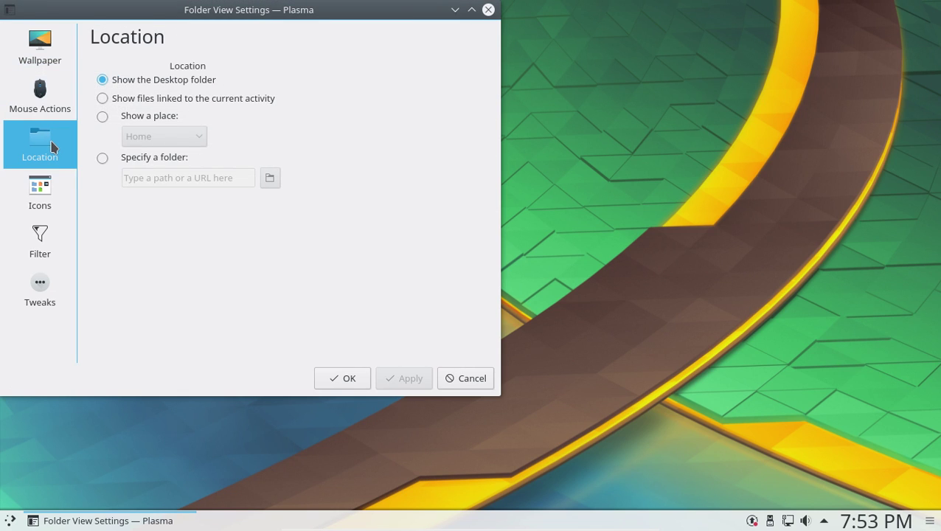
click(49, 193)
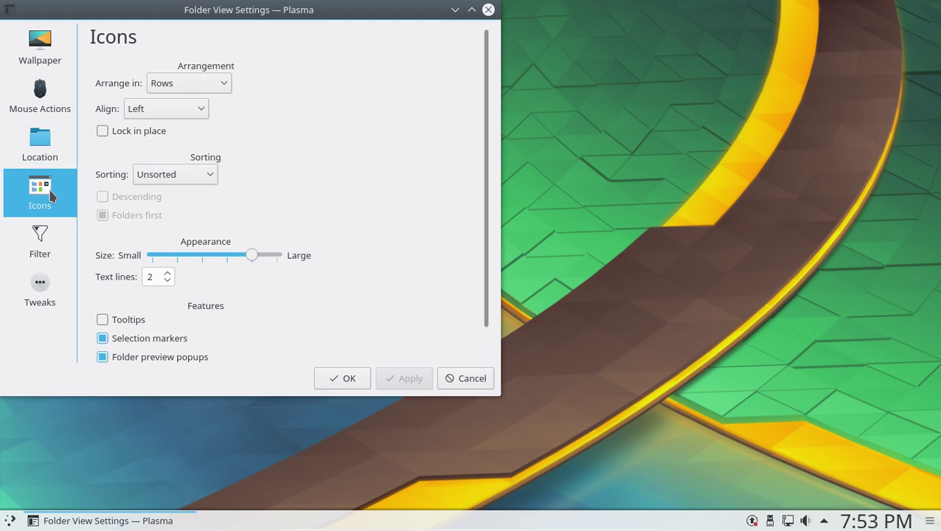
click(45, 255)
click(41, 284)
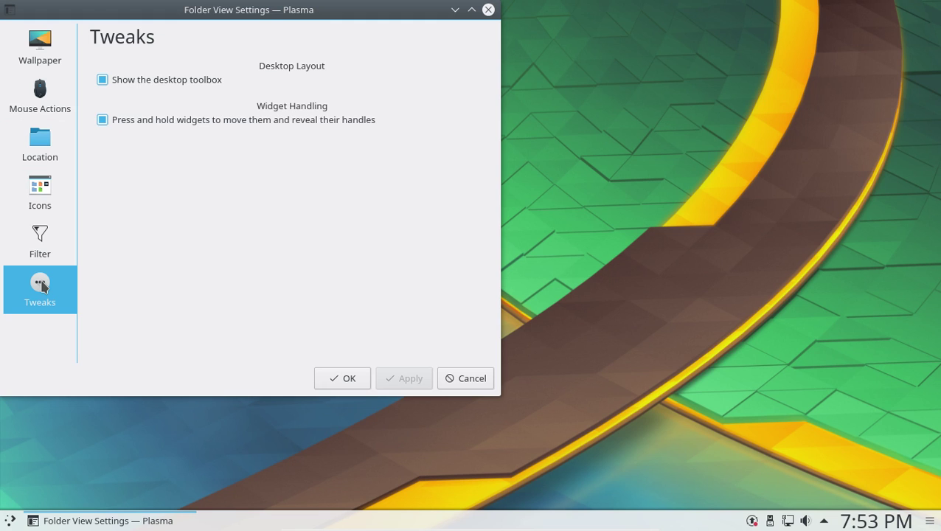
click(447, 381)
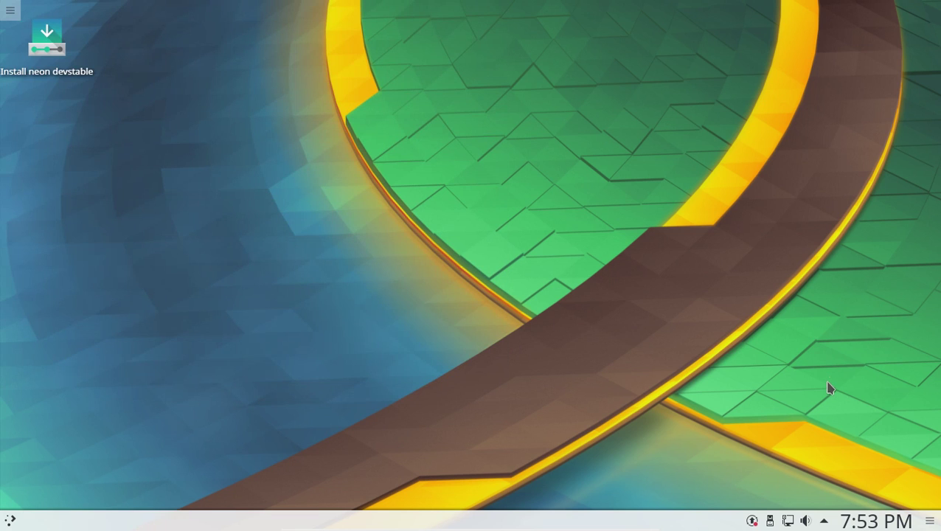
Open the widget browser from the desktop and look through the available widgets, from Activities to Fifteen Puzzle.
right_click(545, 221)
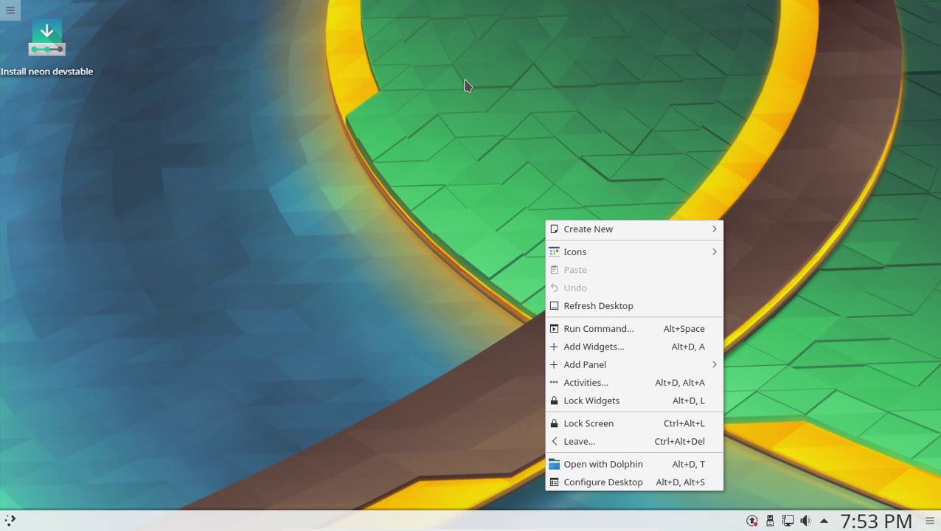
click(619, 353)
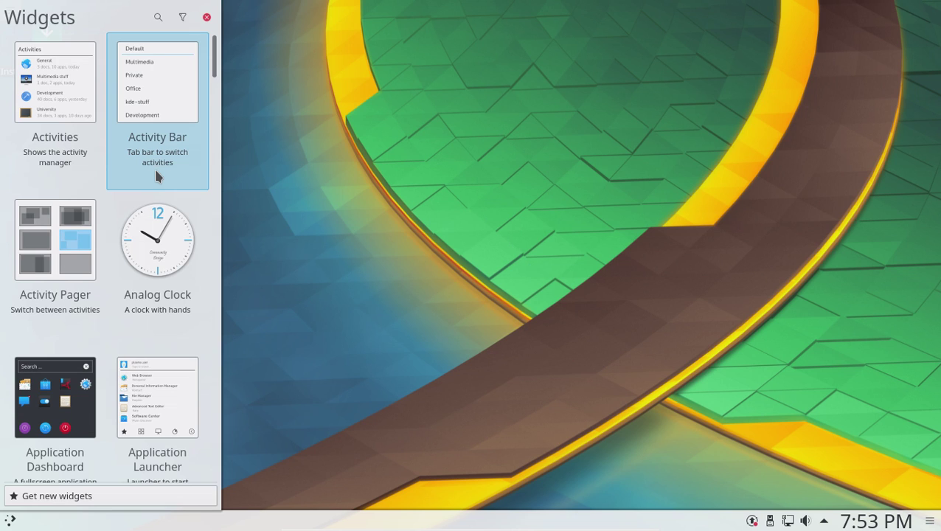
scroll(157, 211, down, 3)
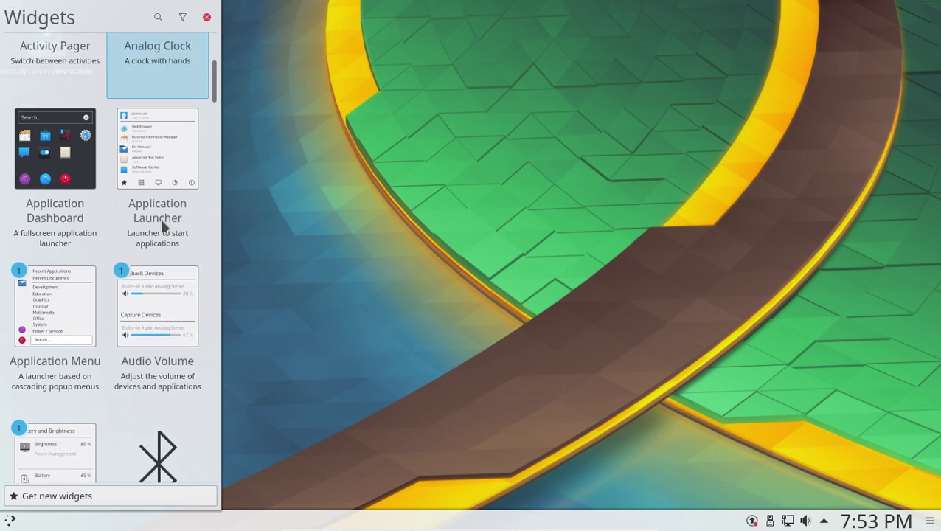
scroll(164, 225, down, 1)
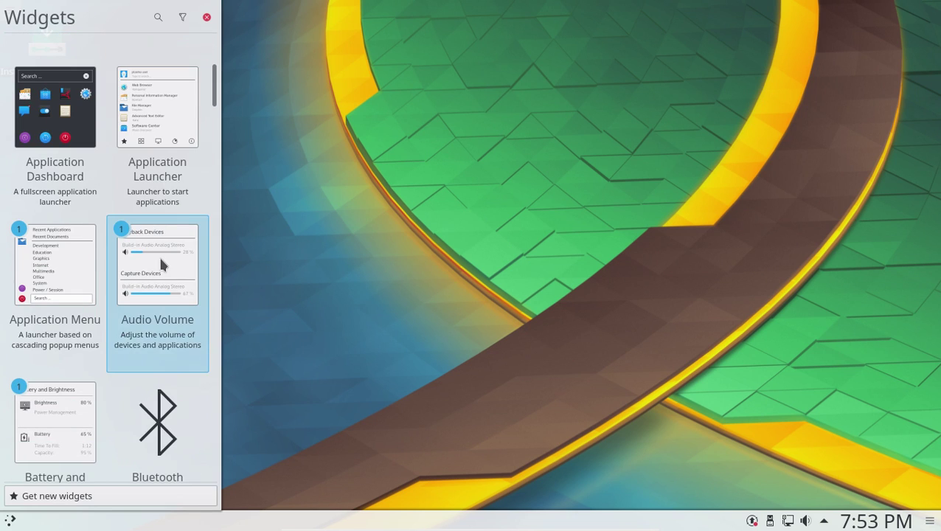
scroll(160, 258, down, 2)
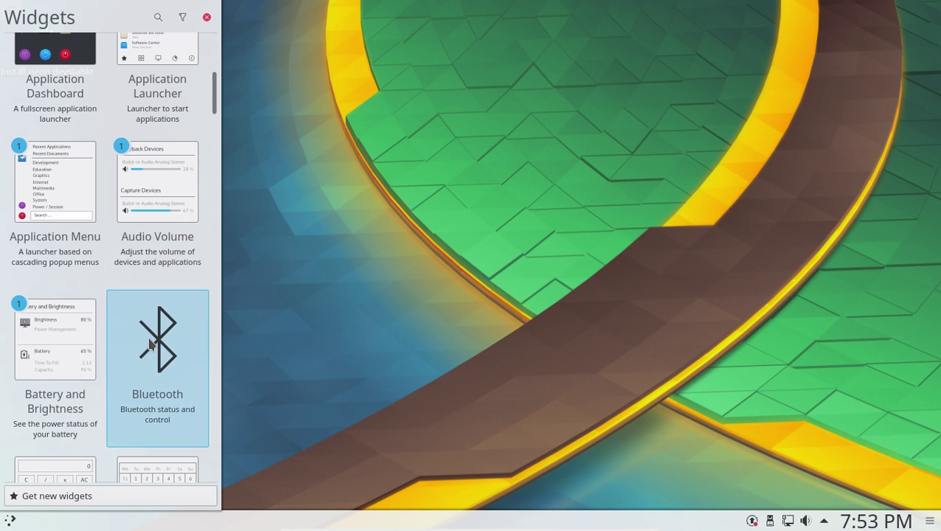
scroll(151, 343, down, 2)
scroll(148, 344, down, 12)
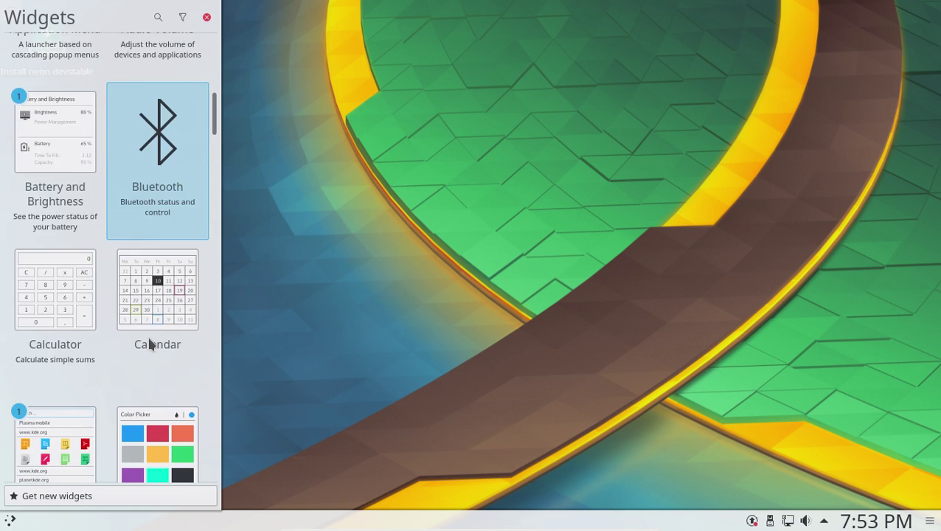
click(149, 497)
click(211, 499)
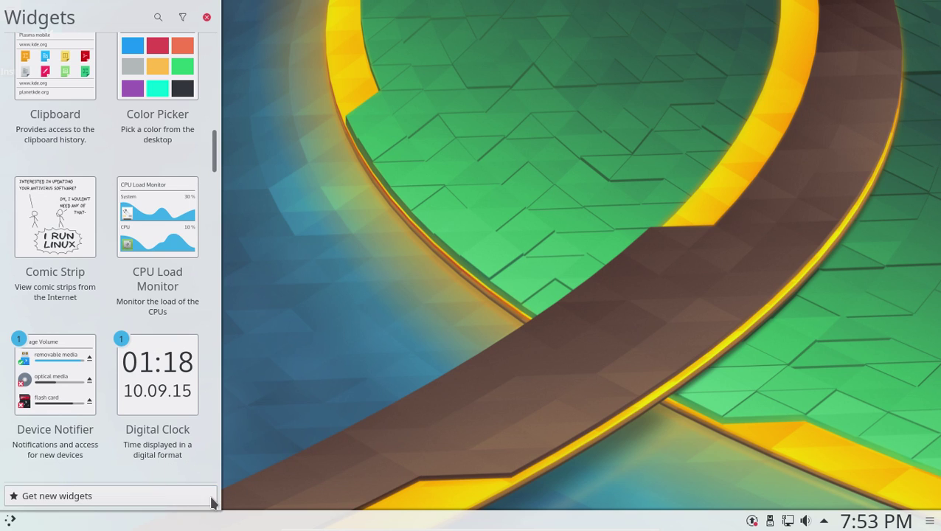
scroll(174, 329, down, 1)
scroll(175, 331, down, 3)
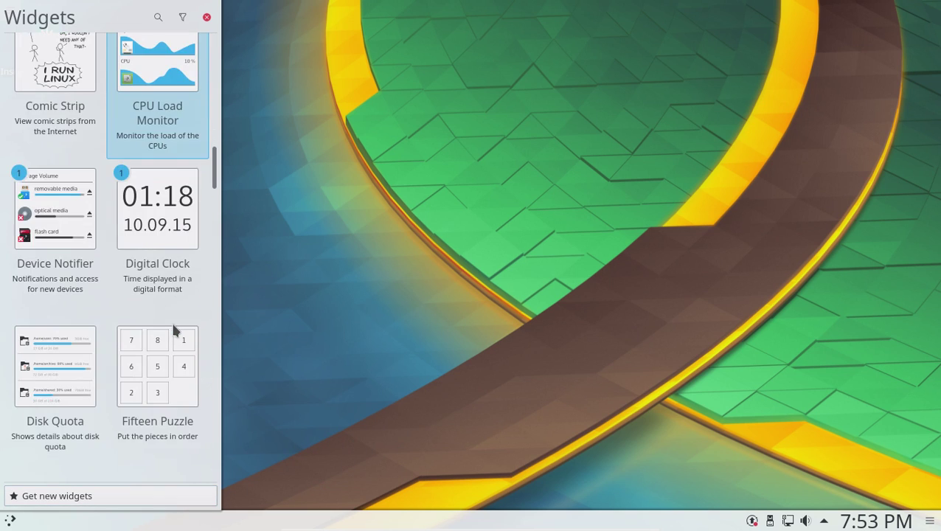
Search the widgets for "wea", place the Weather Forecast widget in the desktop's upper-right area, and close the widget browser.
click(160, 21)
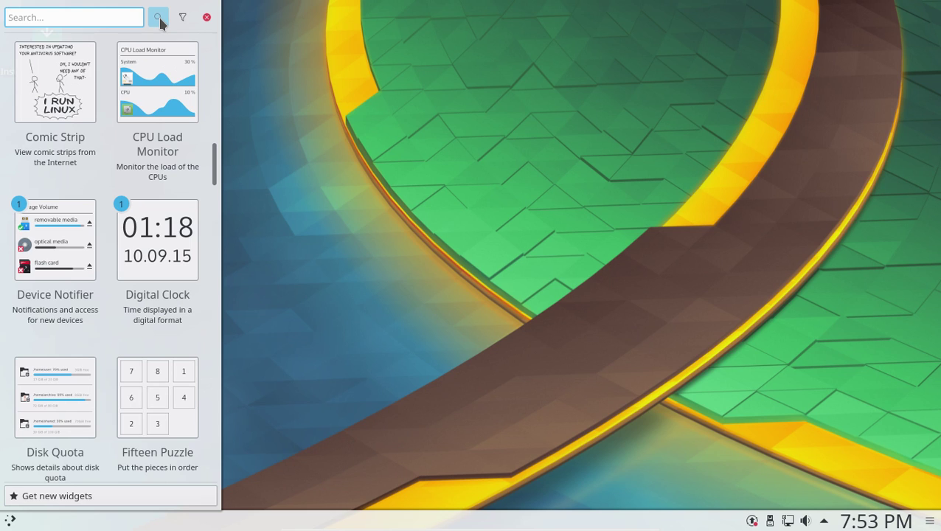
text(wea)
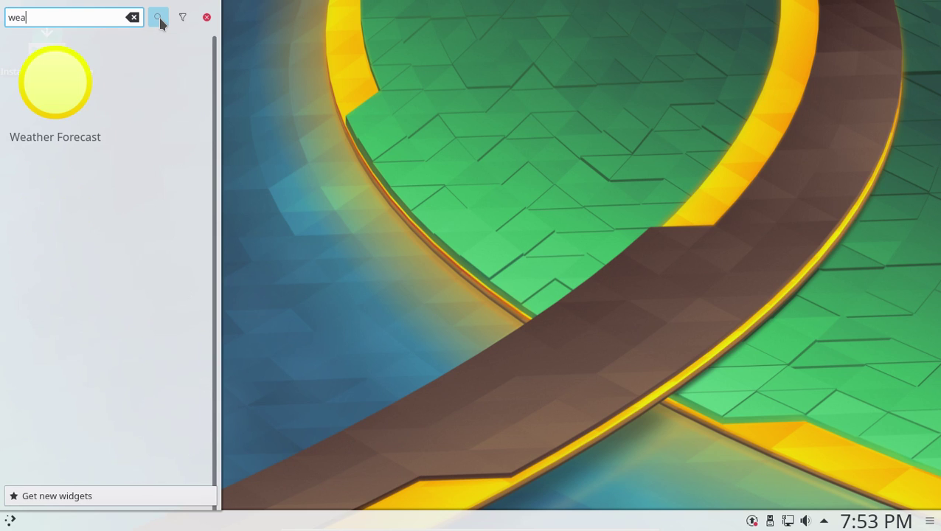
drag(90, 78, 674, 124)
drag(813, 109, 833, 122)
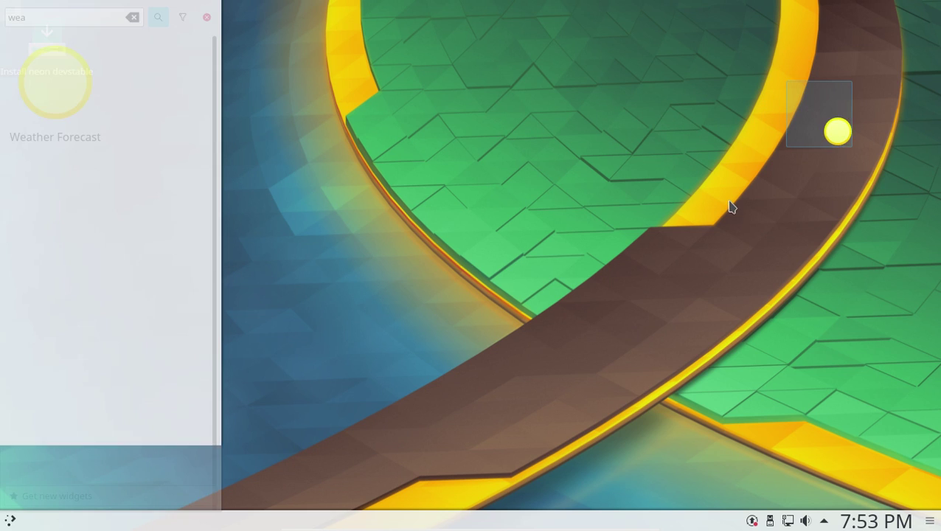
click(207, 17)
drag(805, 86, 731, 64)
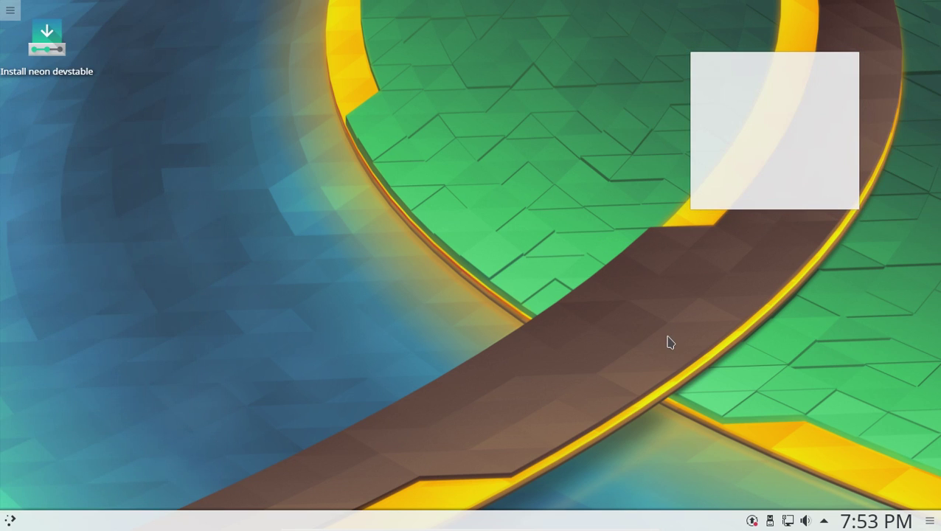
Set the Weather Forecast widget's station to Orlando International Airport, United States (bbcukmet) by searching for "orlando", and confirm the settings.
right_click(737, 68)
click(772, 80)
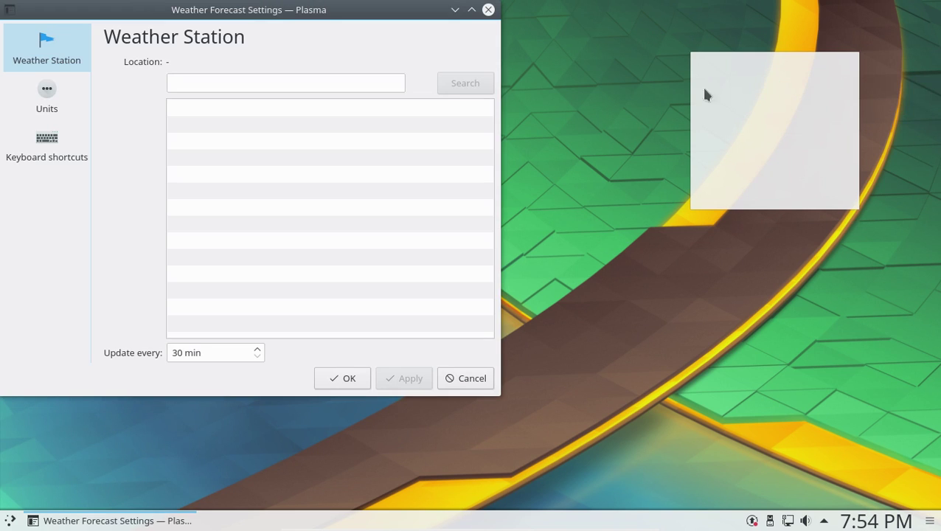
click(383, 83)
text(orlando)
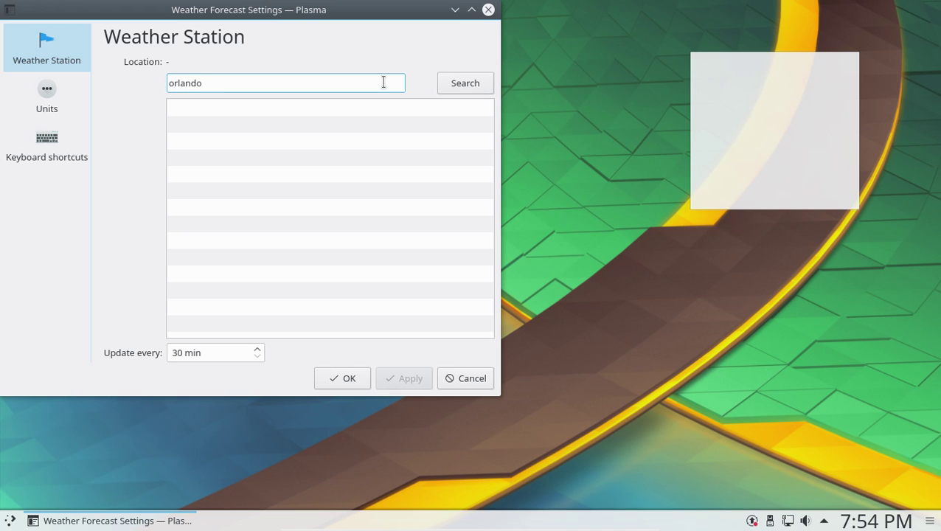
click(480, 88)
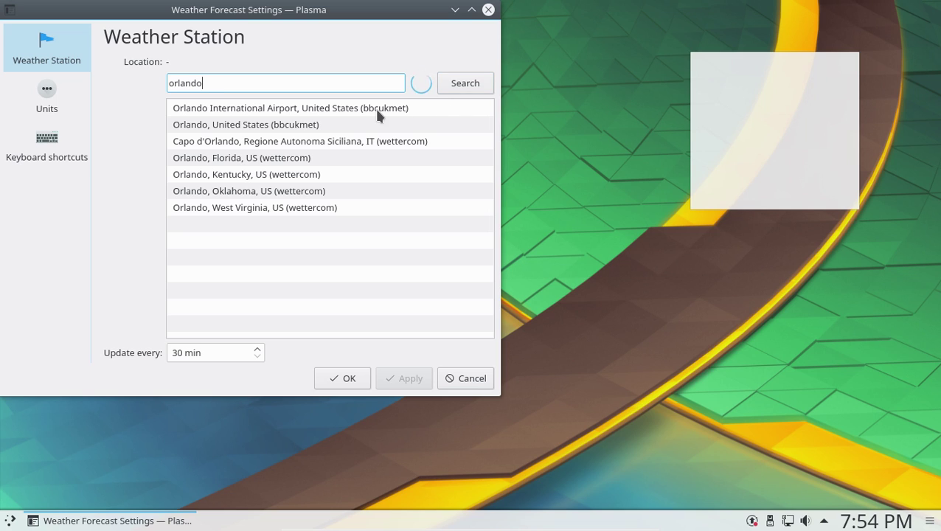
click(274, 111)
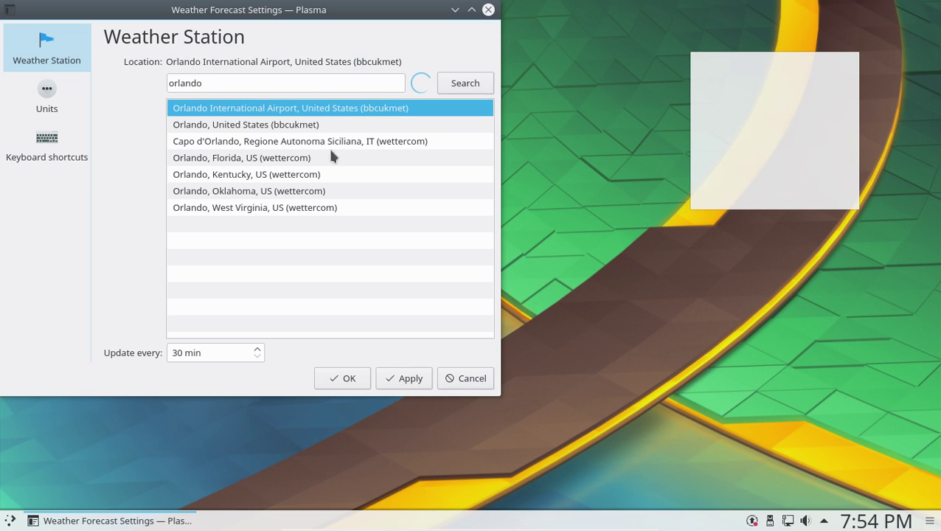
click(390, 374)
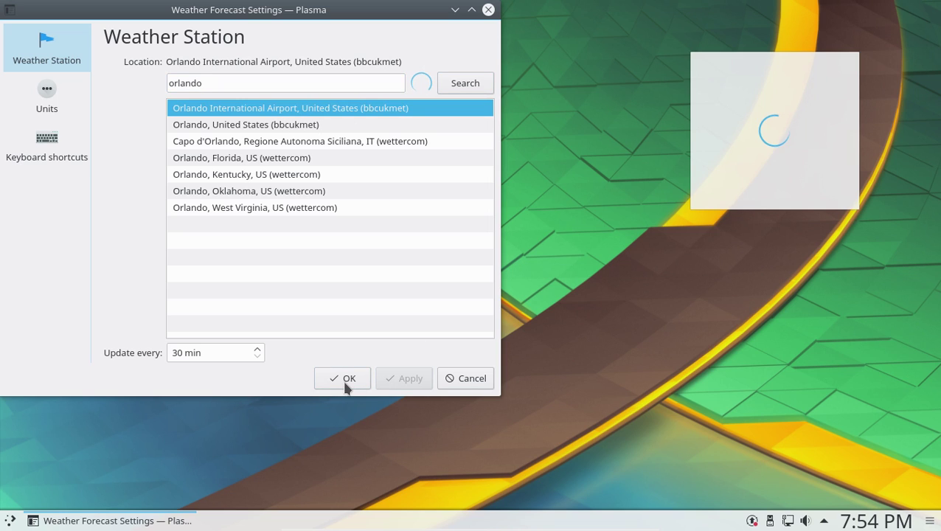
click(346, 382)
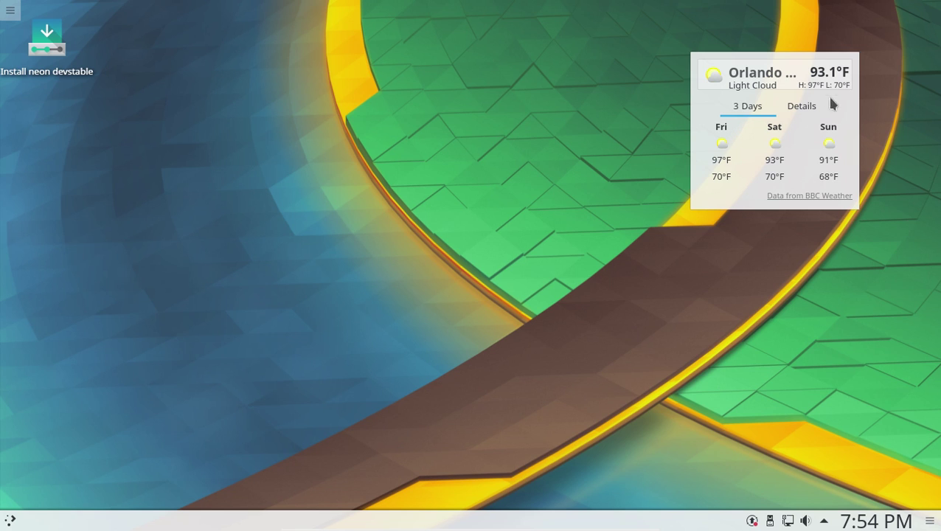
Shift the weather widget closer to the desktop's right edge and look at its context options.
drag(795, 65, 850, 65)
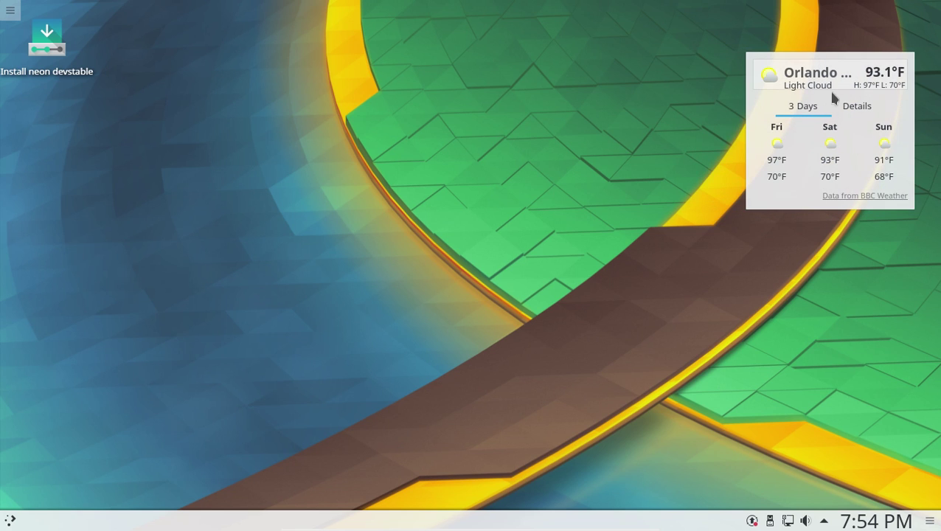
right_click(837, 86)
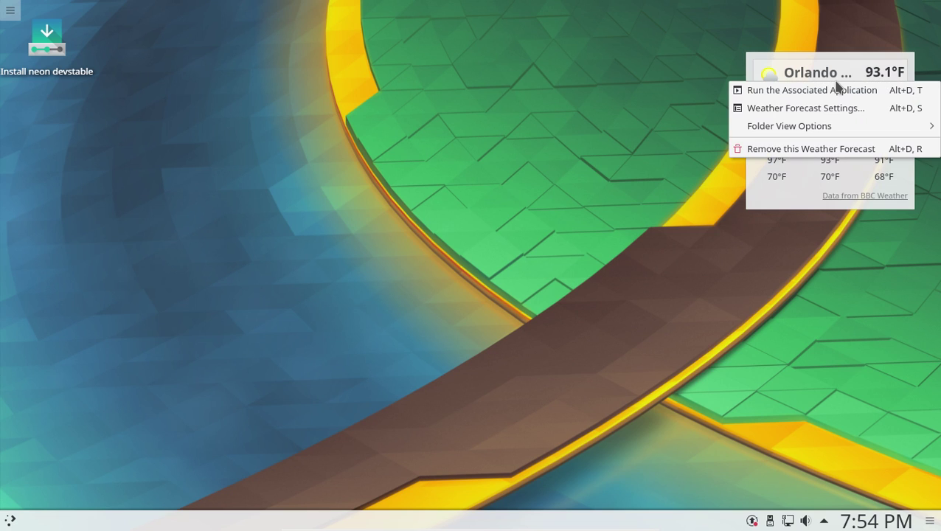
click(861, 239)
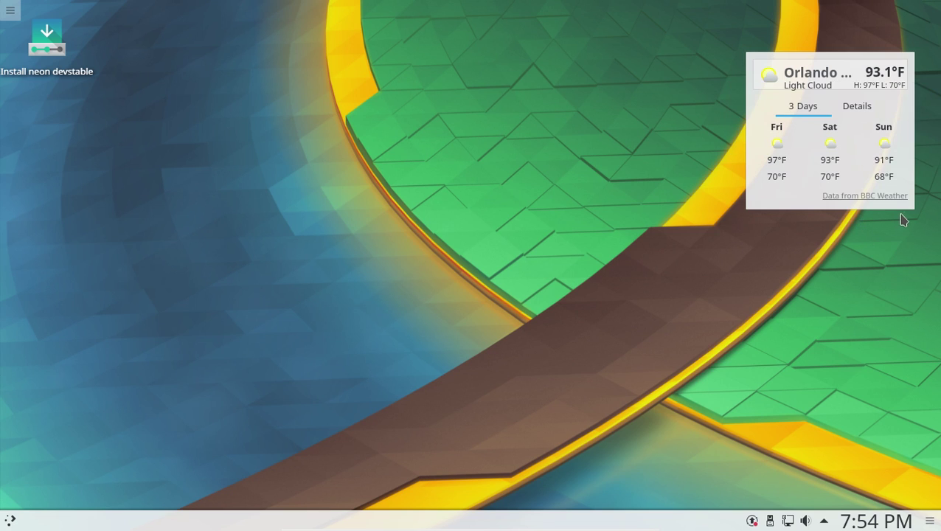
right_click(852, 73)
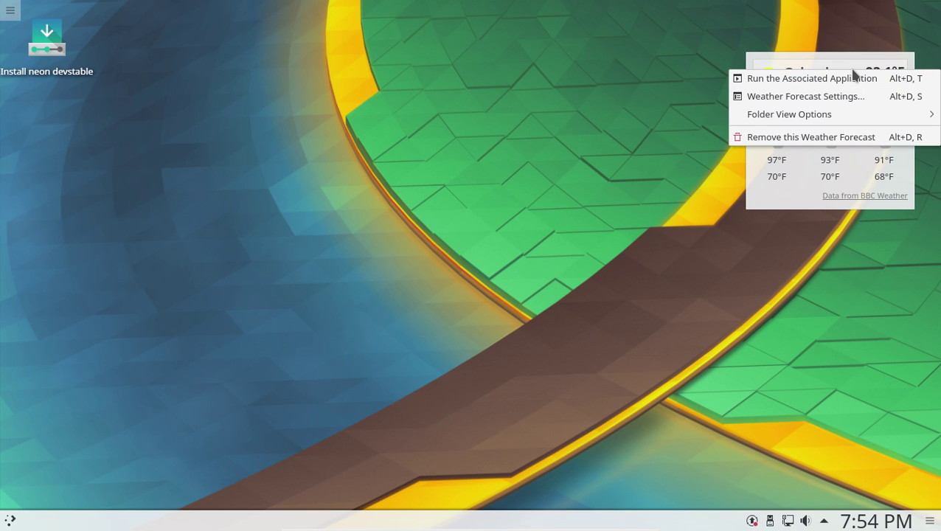
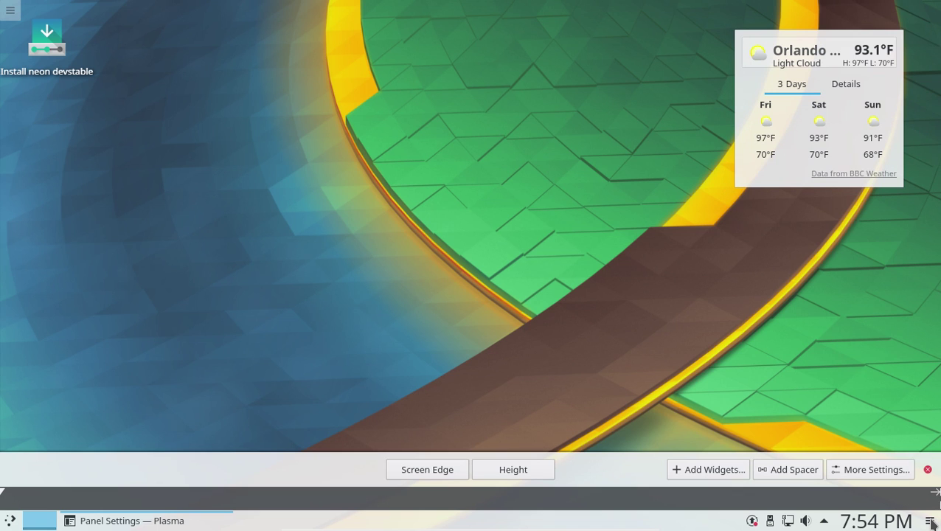
Try a taller height for the desktop panel, bring it back down, and leave the panel settings.
mouse_move(514, 458)
mouse_down()
mouse_move(510, 361)
mouse_move(507, 444)
mouse_up()
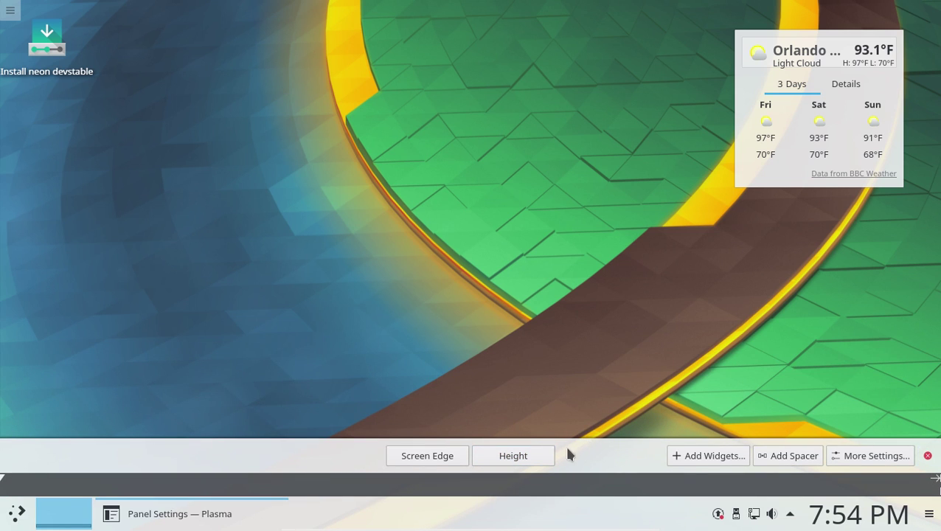
drag(522, 453, 519, 469)
click(929, 470)
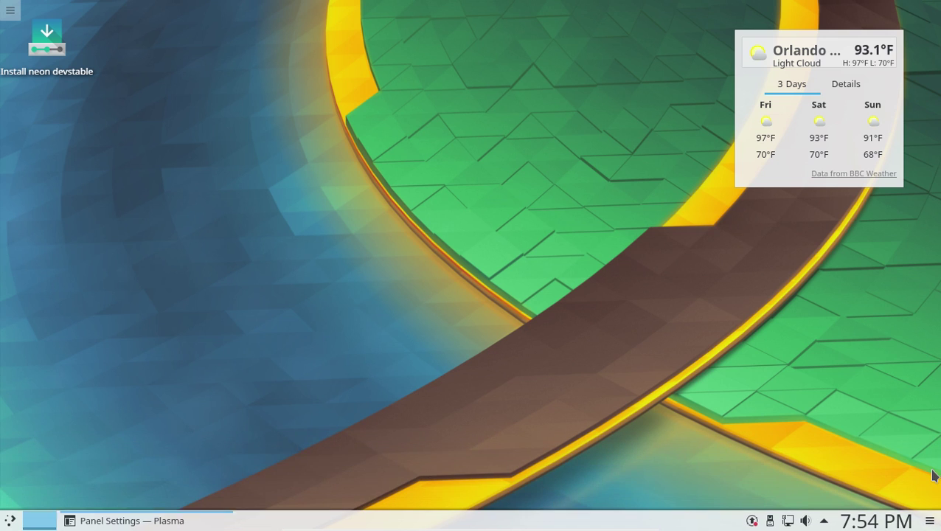
View the clock's calendar, look at the Printers entry under Status & Notifications, and close the popup.
click(877, 521)
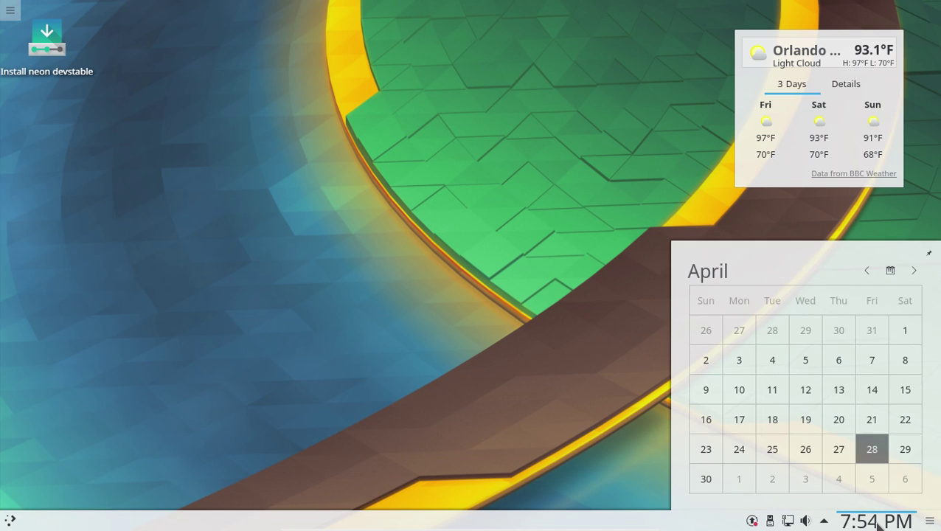
click(878, 522)
click(824, 521)
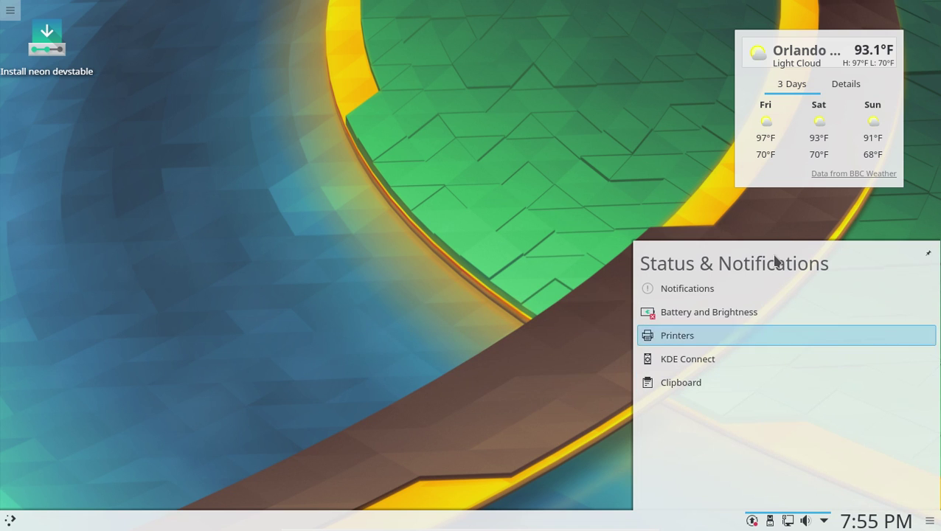
click(709, 333)
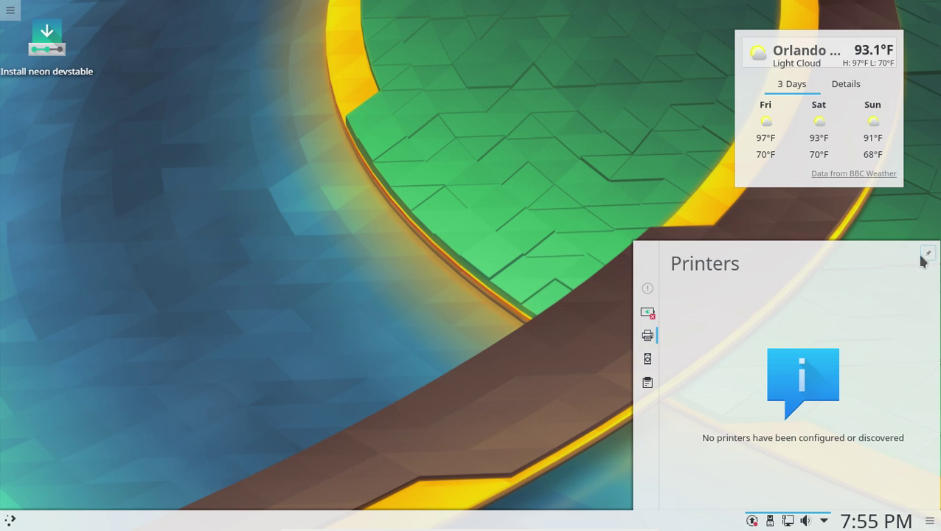
click(824, 520)
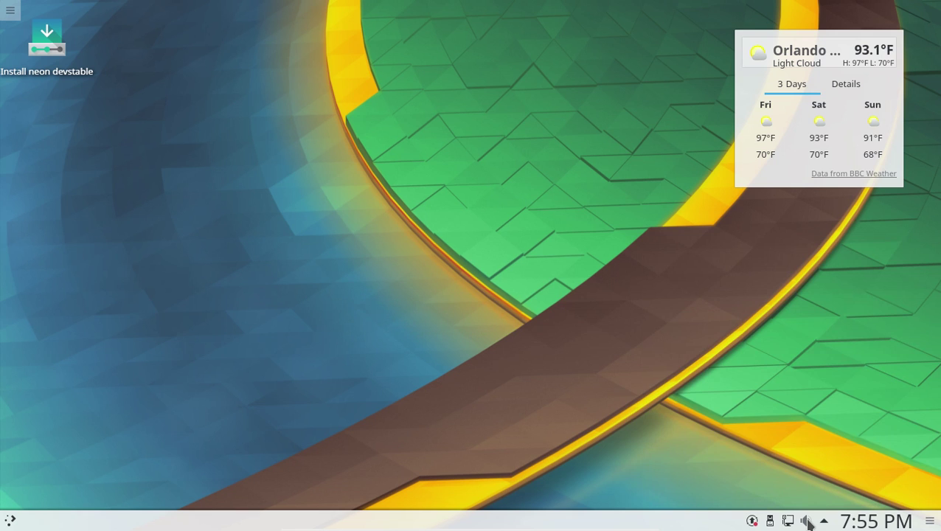
View the Audio Volume controls for devices and applications, and dismiss the popup.
click(807, 521)
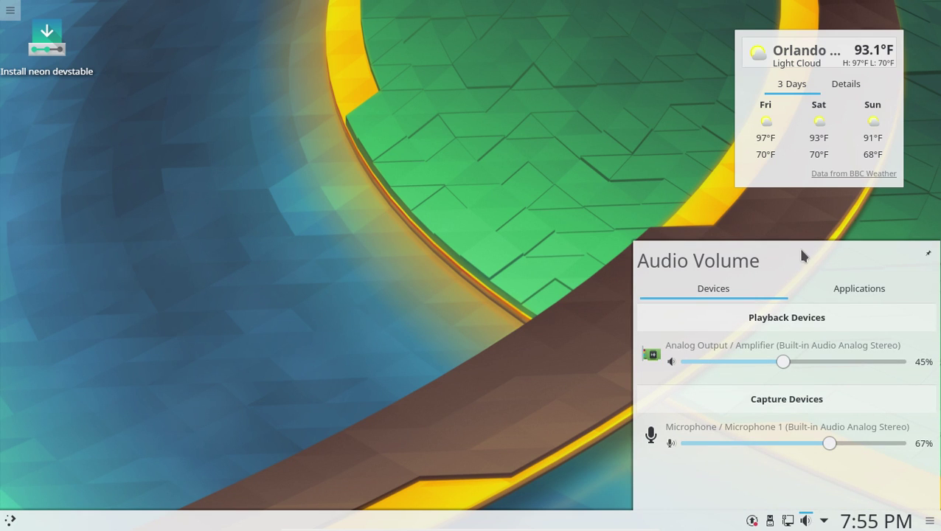
click(854, 295)
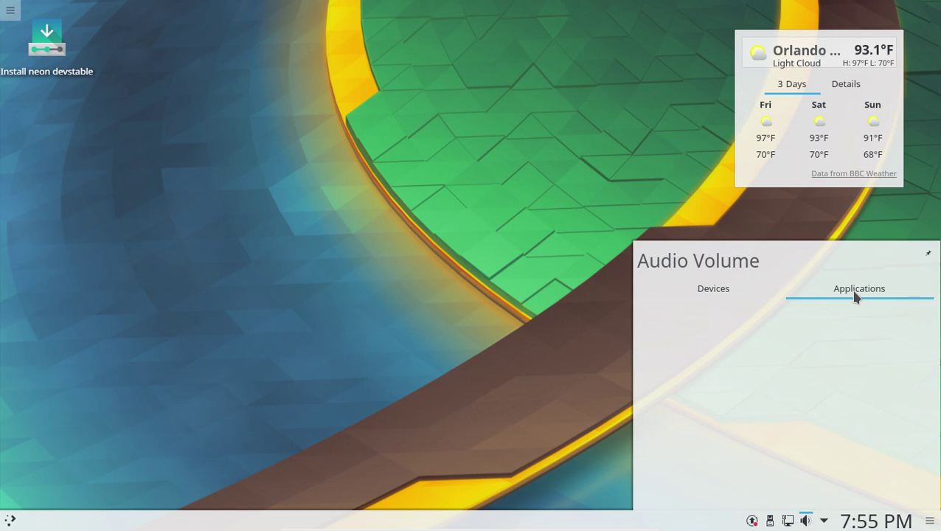
click(897, 219)
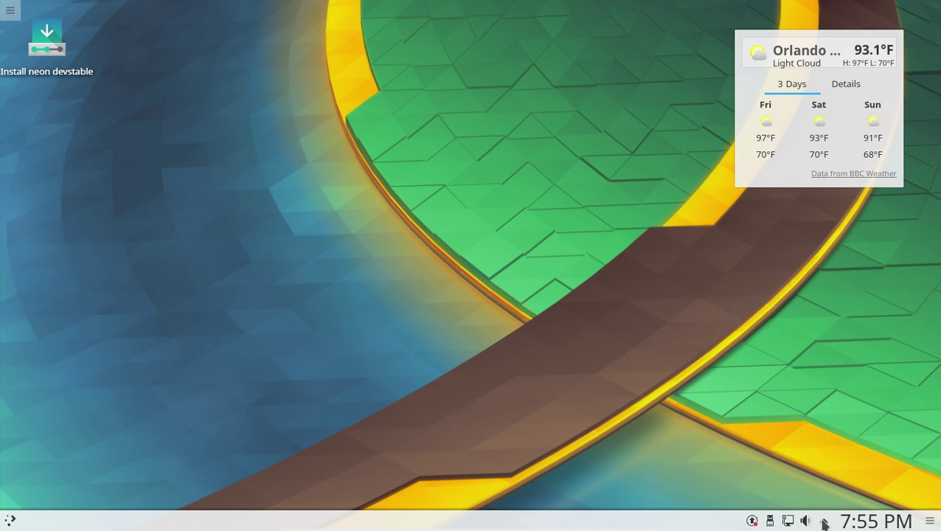
Review the Audio Volume settings for applications, recording, output devices, input devices and configuration, and cancel without changes.
right_click(807, 519)
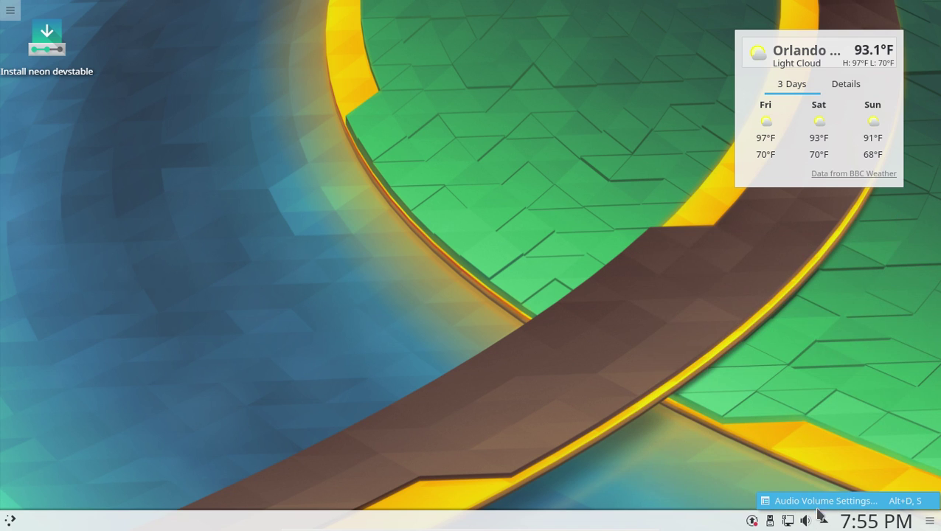
click(824, 503)
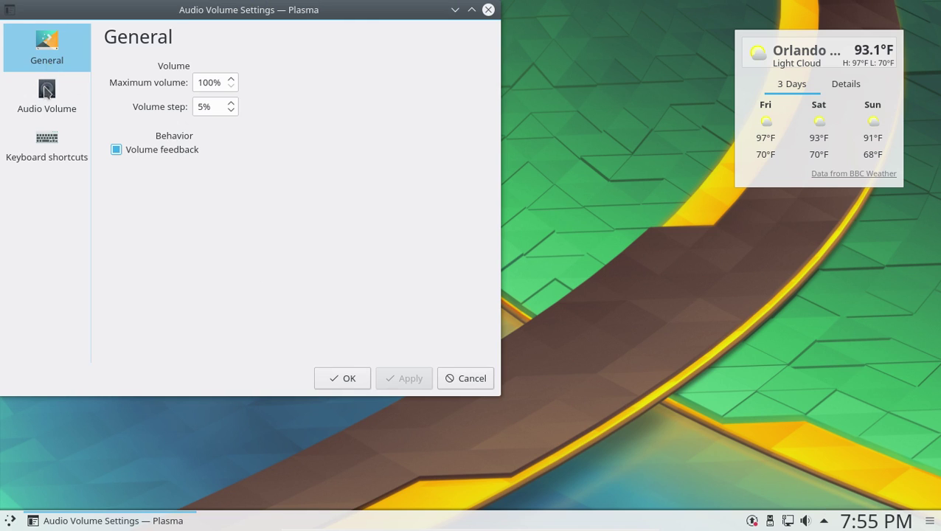
click(45, 92)
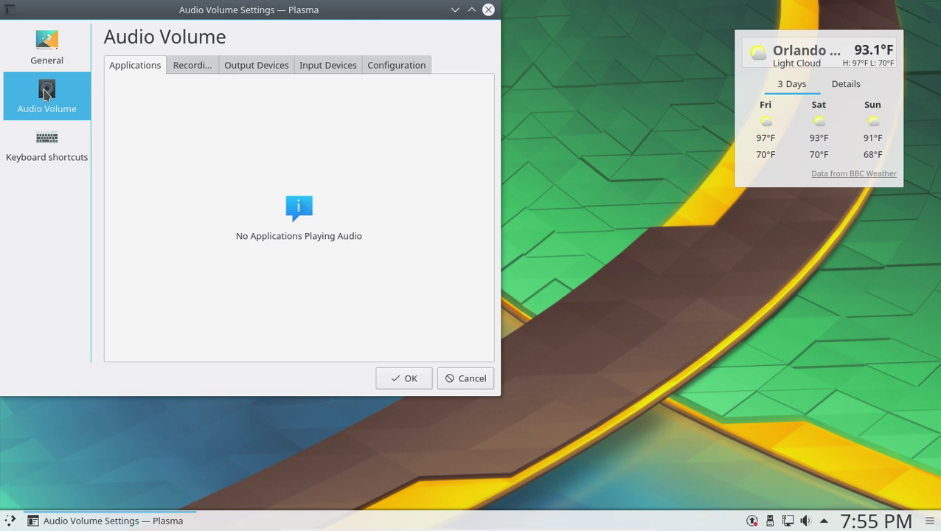
click(178, 69)
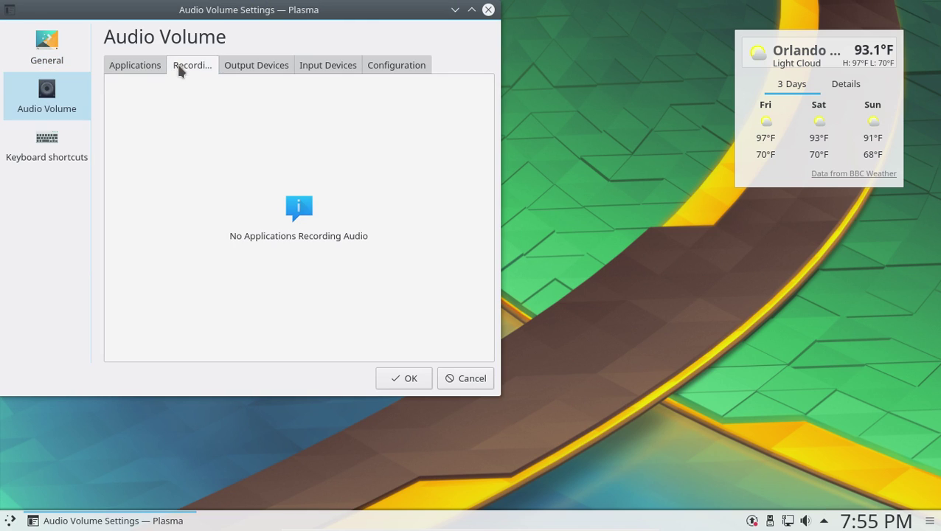
click(253, 68)
click(323, 65)
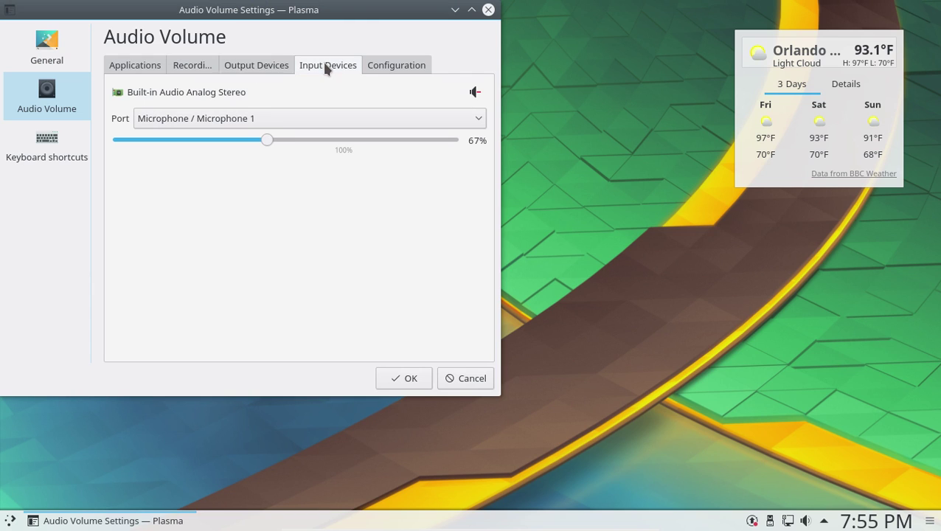
click(417, 68)
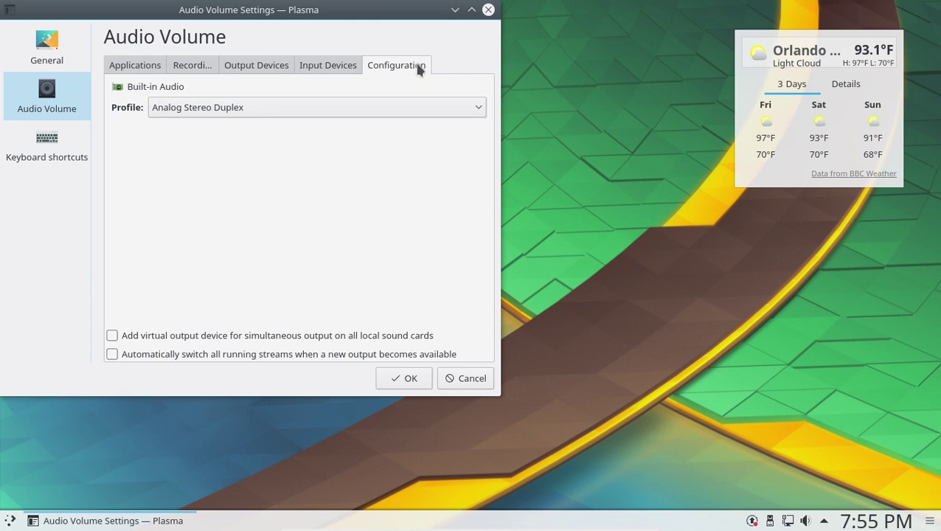
click(484, 378)
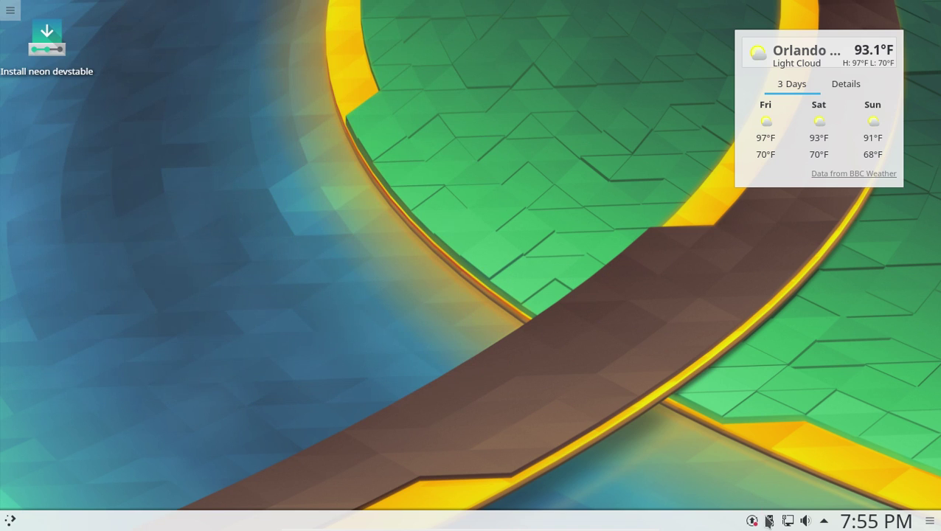
View the Networks, Device Notifier and Updates popups from the system tray, closing each one.
click(787, 520)
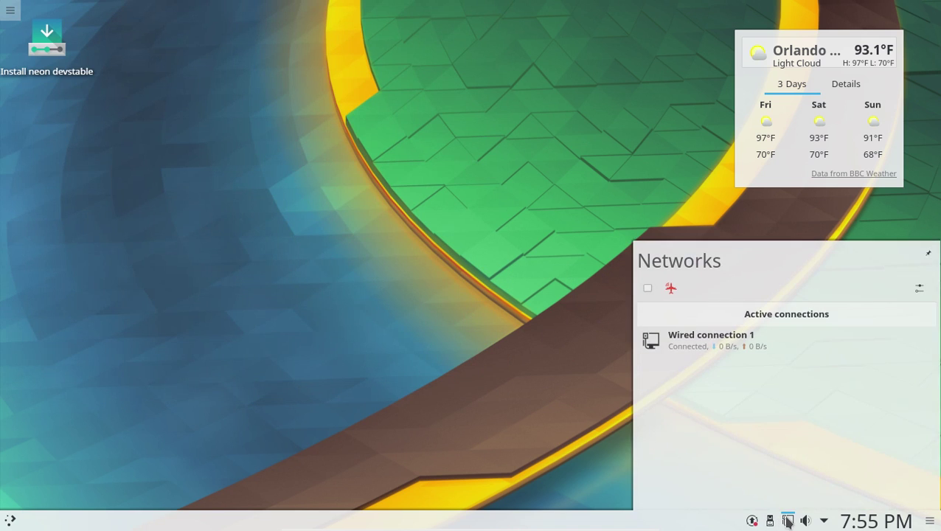
click(783, 521)
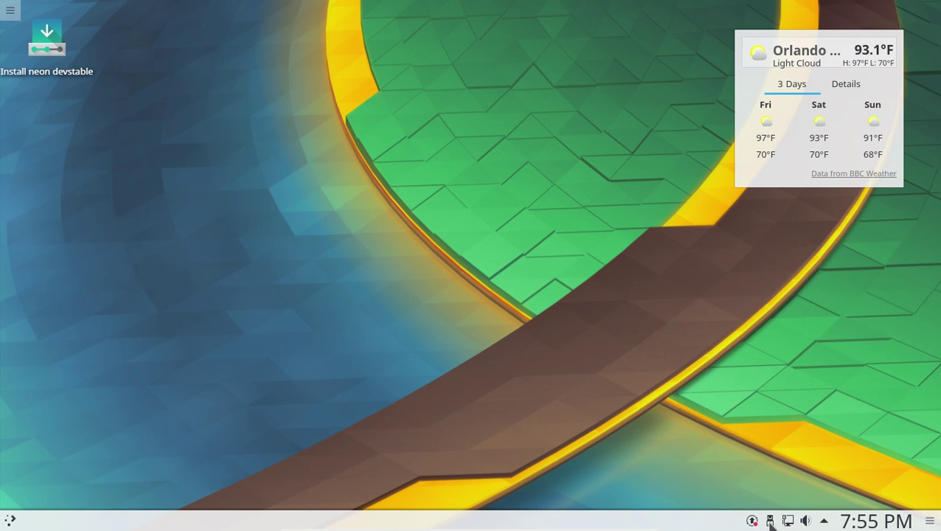
click(771, 521)
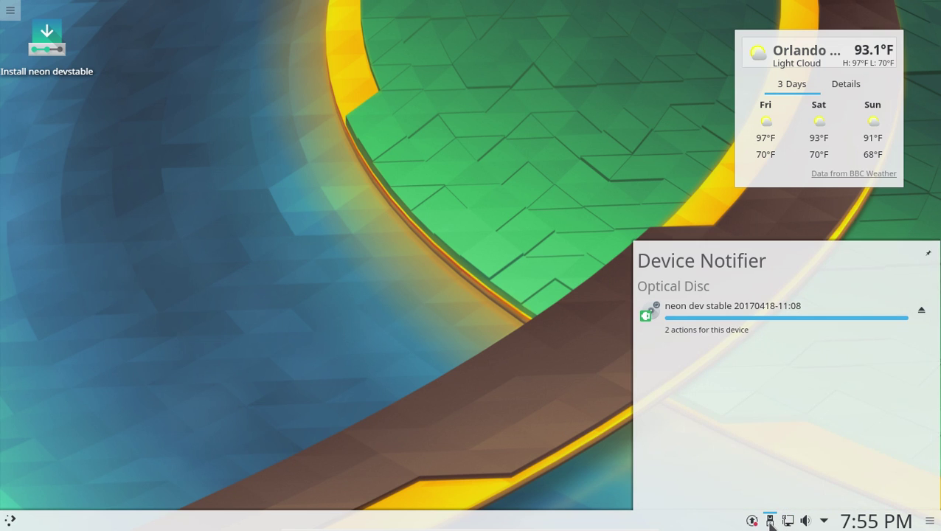
click(770, 522)
click(752, 521)
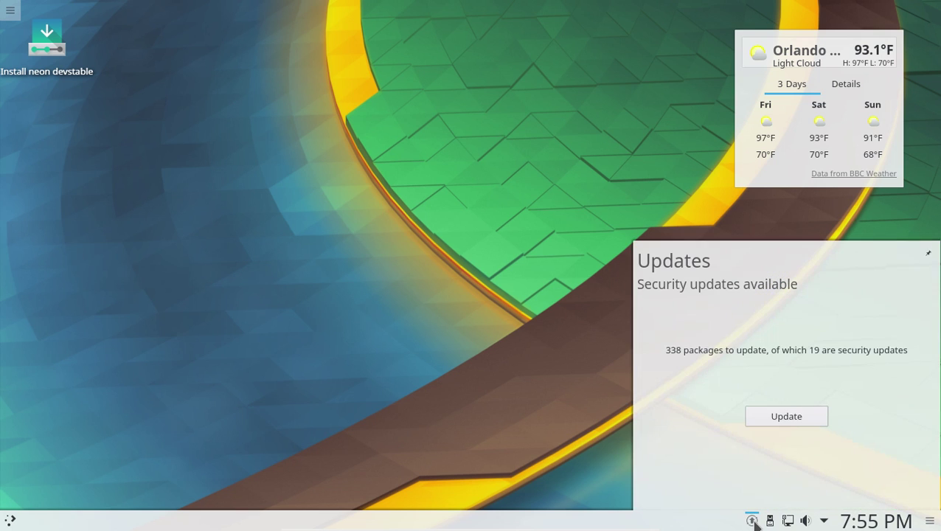
click(753, 520)
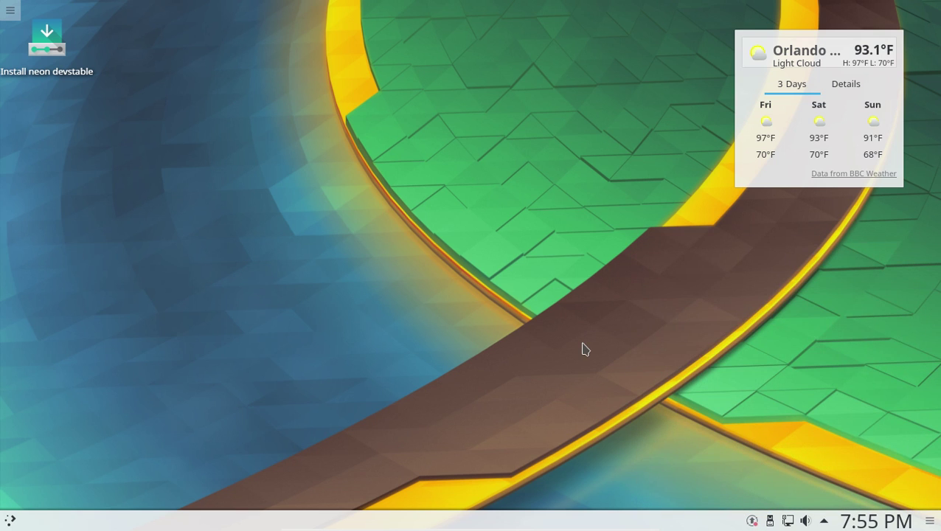
Look at the task manager's context options and its Panel Options, and dismiss them.
right_click(539, 524)
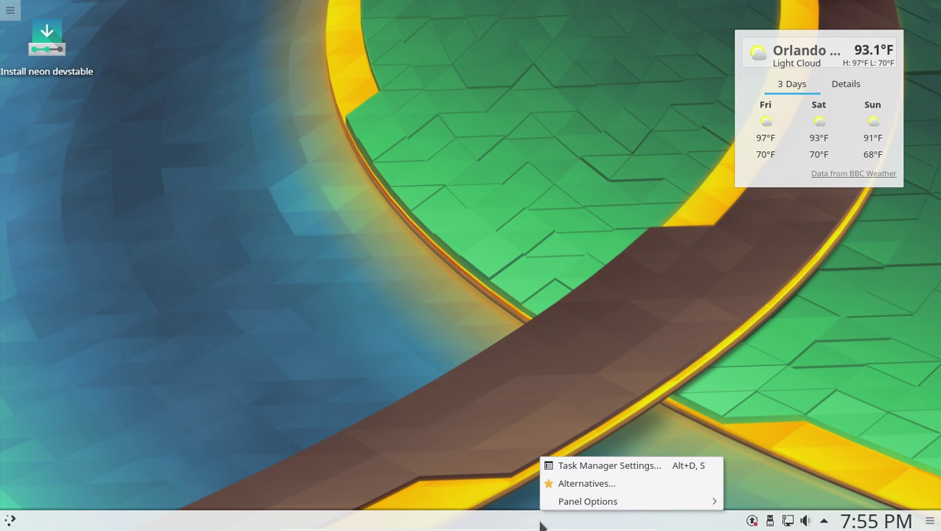
mouse_move(610, 505)
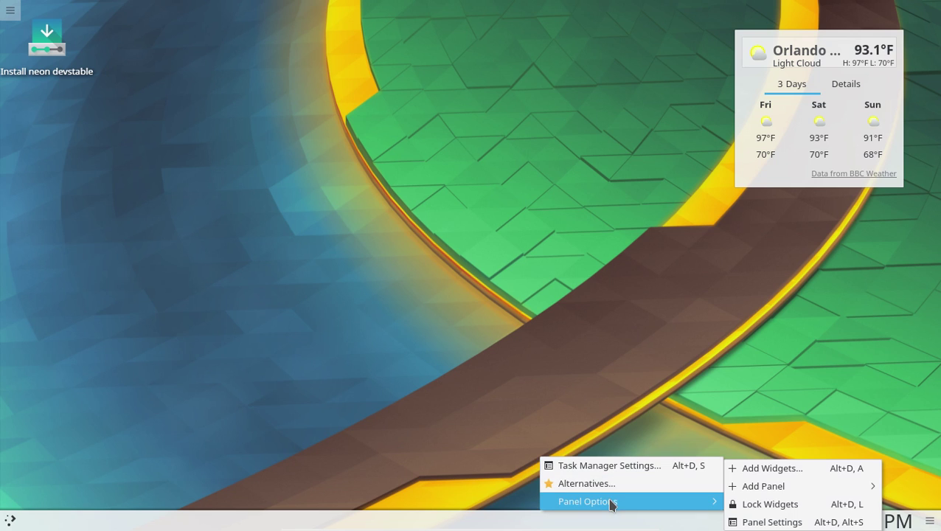
click(579, 300)
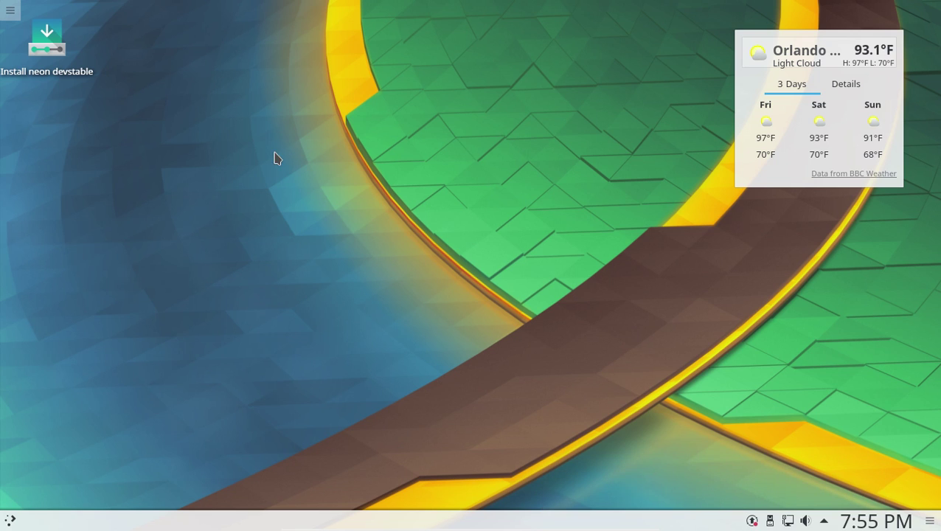
Search the application launcher for "music" and open the Audio and Video settings module.
key(alt+F1)
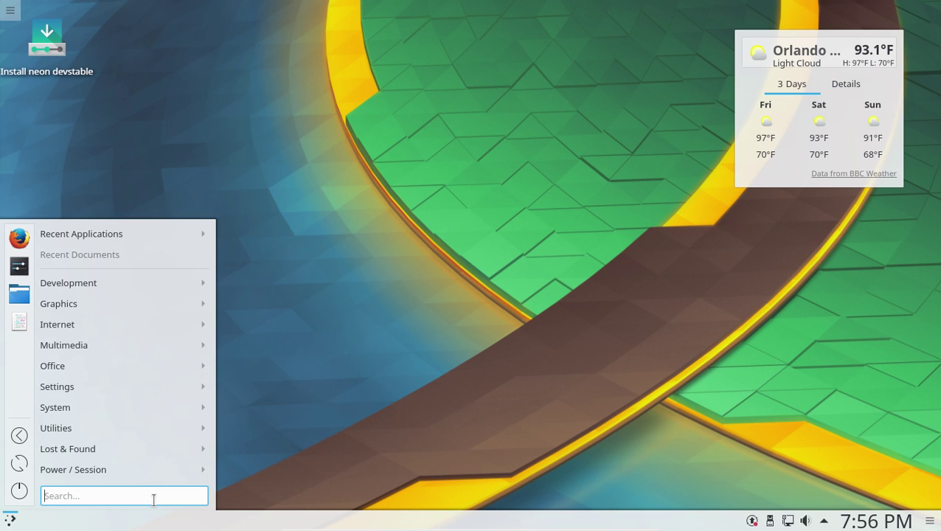
text(music)
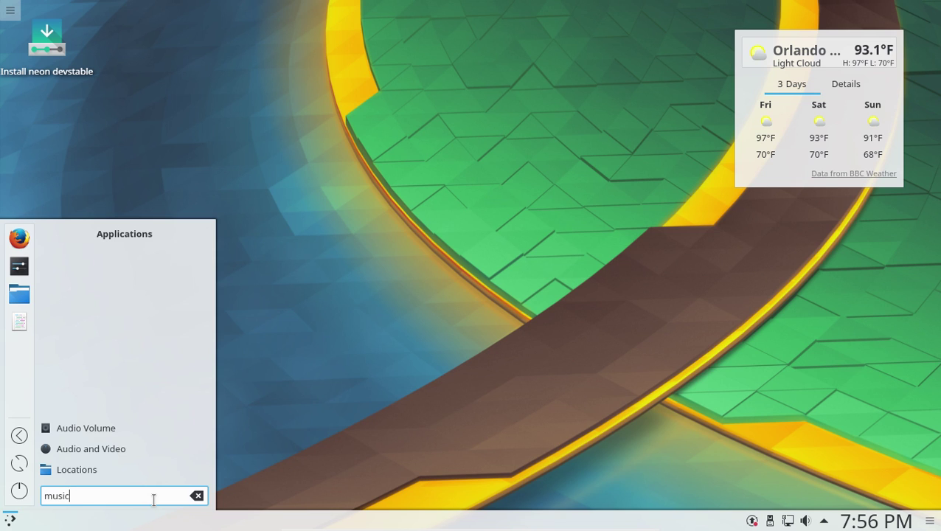
click(309, 410)
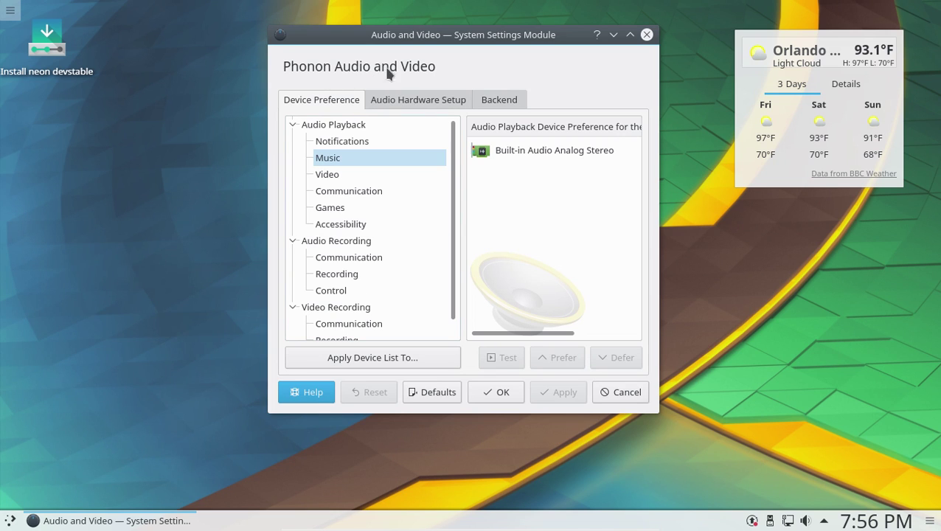
Review the Audio Hardware Setup, Backend and Device Preference pages, and cancel the Audio and Video module.
click(407, 98)
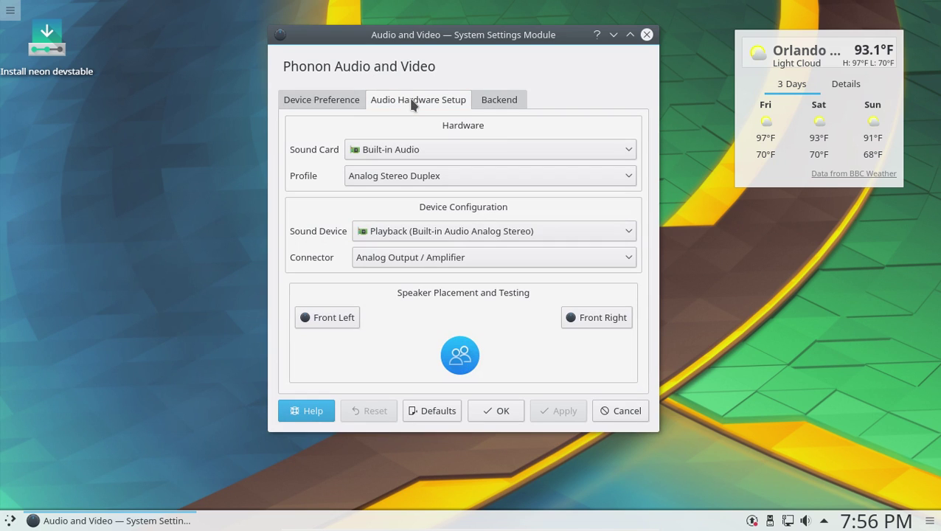
click(484, 99)
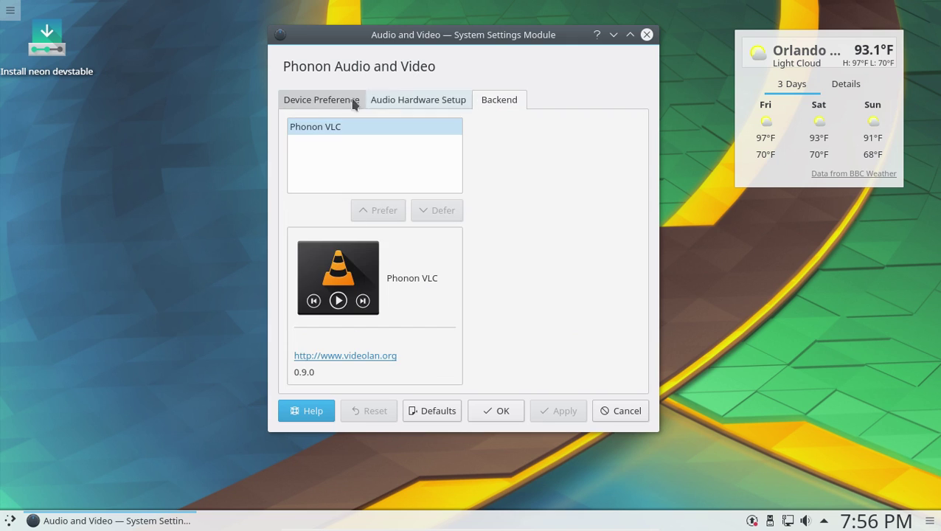
click(312, 100)
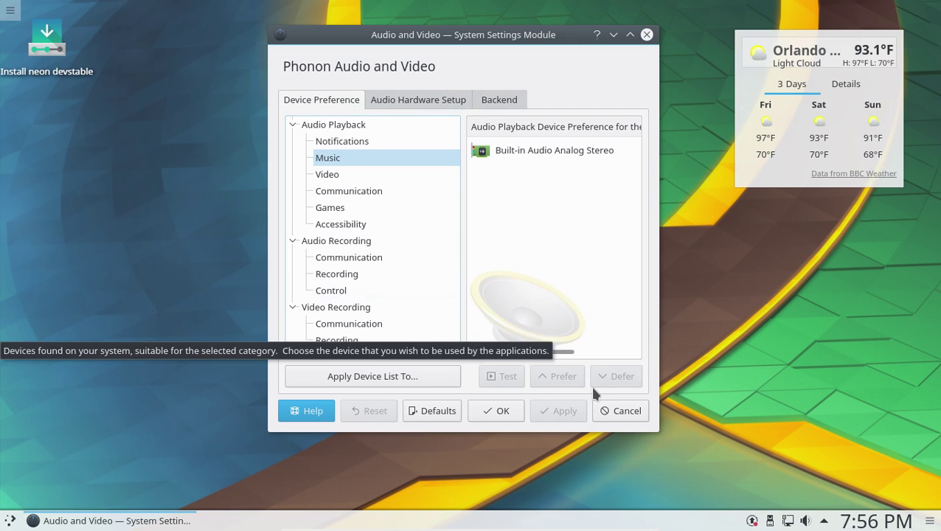
click(618, 415)
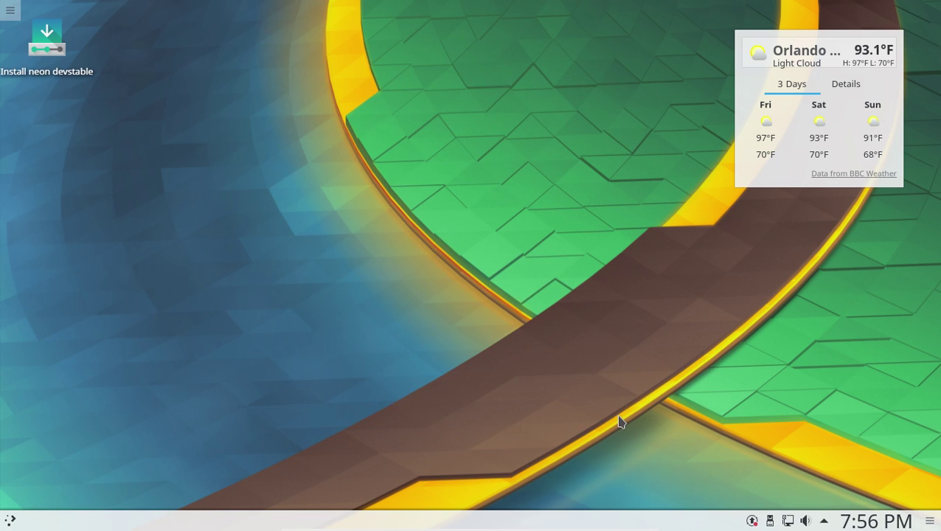
Launch the Firefox Web Browser by searching for "firefox" from the desktop's search bar.
key(super)
key(Escape)
text(k)
key(BackSpace)
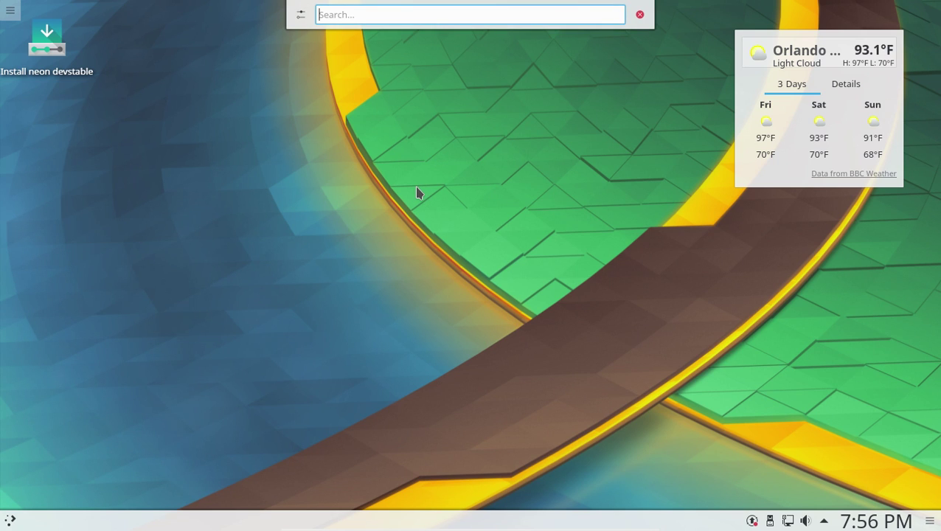
text(firefox)
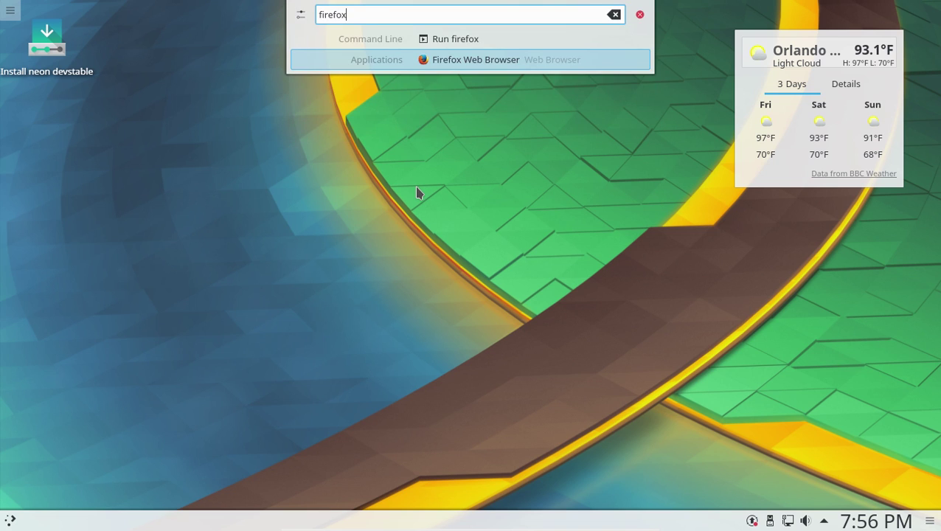
key(Return)
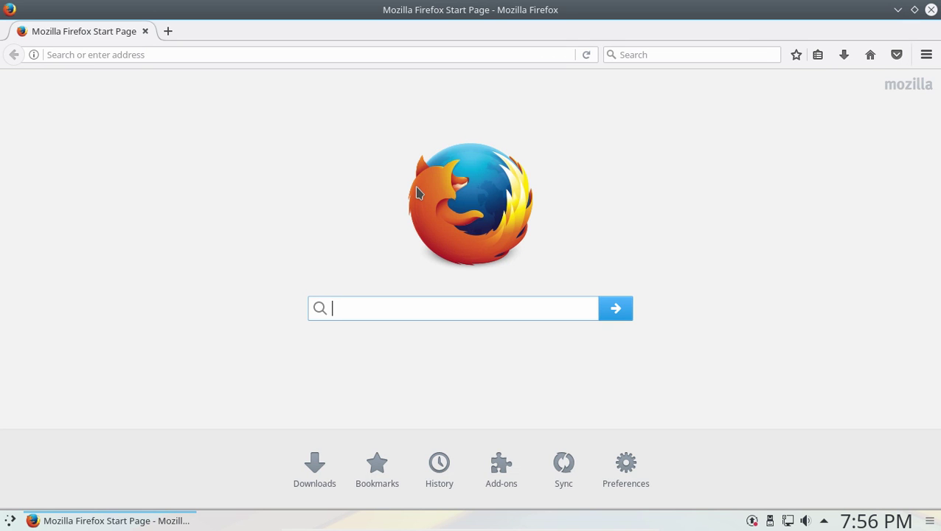
Search the web for "tostoday", view its YouTube channel page, and close the browser.
click(436, 51)
text(tostoday)
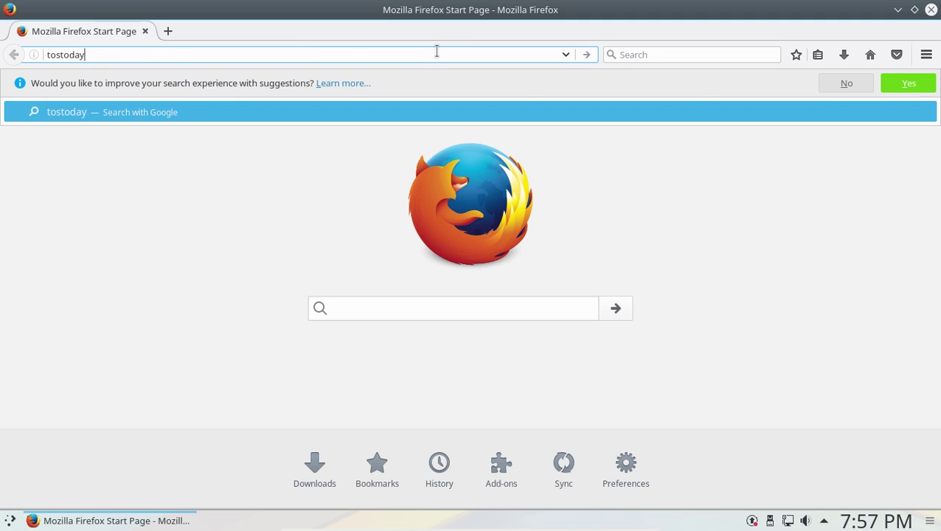
key(Return)
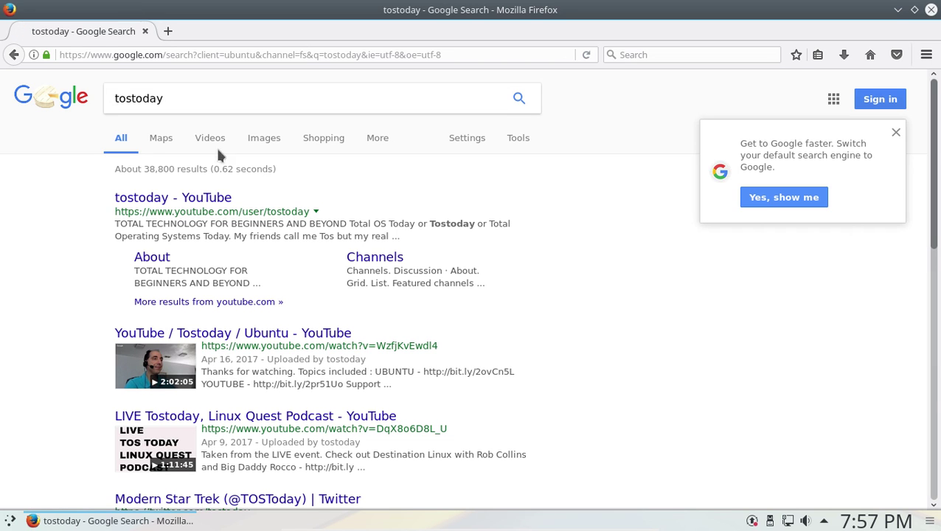
click(199, 197)
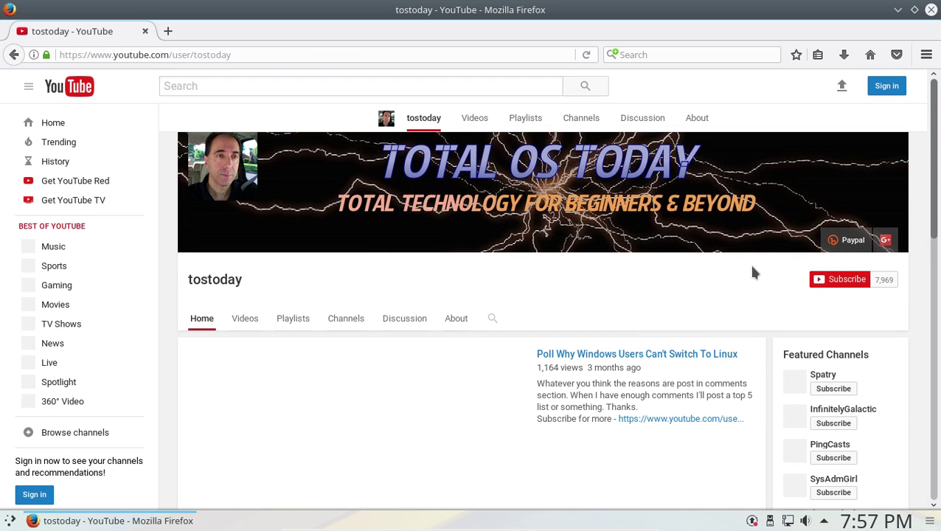
click(931, 10)
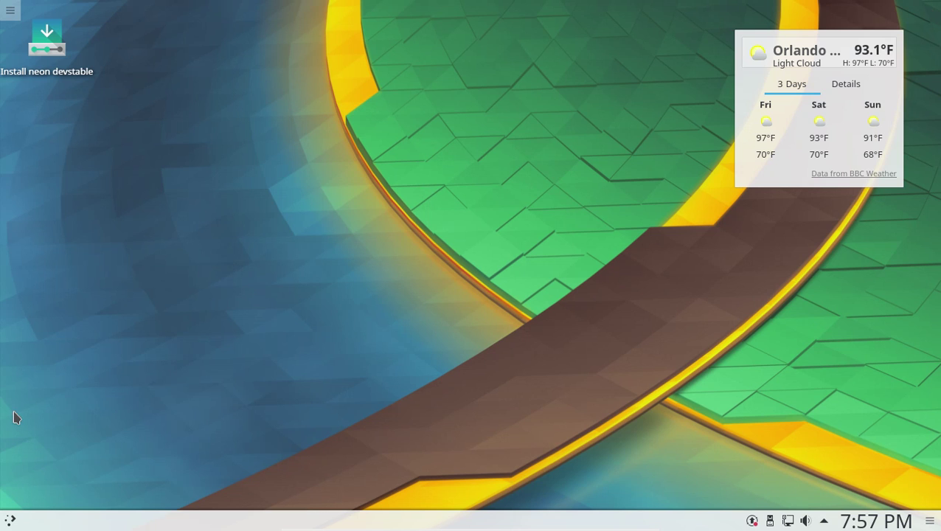
Browse the application launcher's categories from Development down to Power / Session, checking which programs each contains.
click(6, 521)
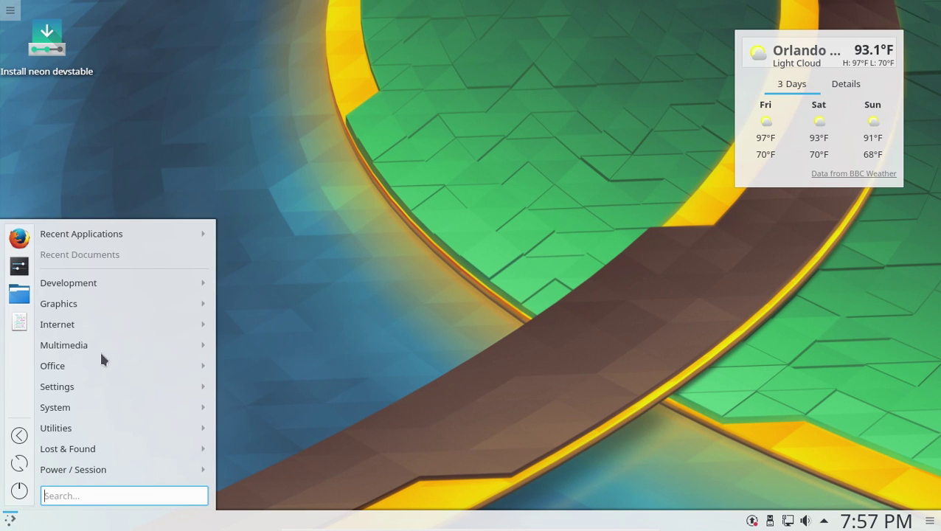
mouse_move(112, 283)
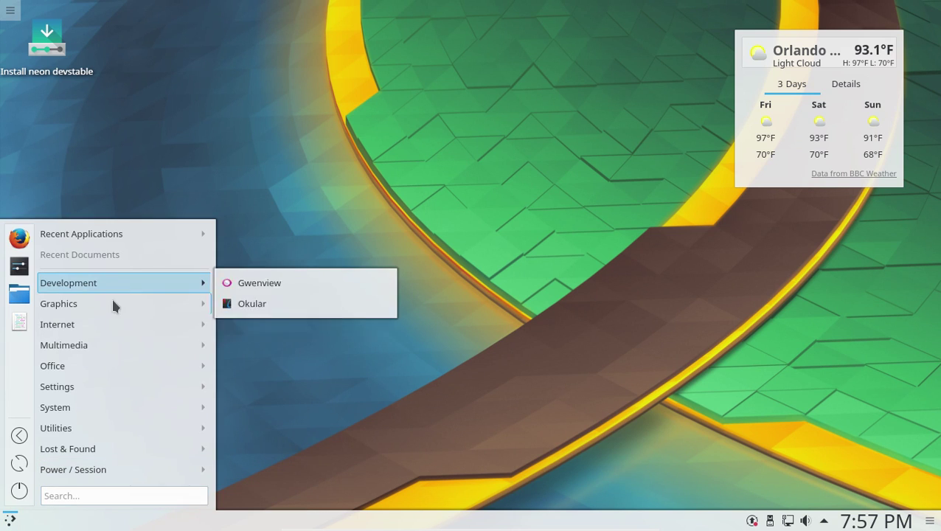
mouse_move(115, 343)
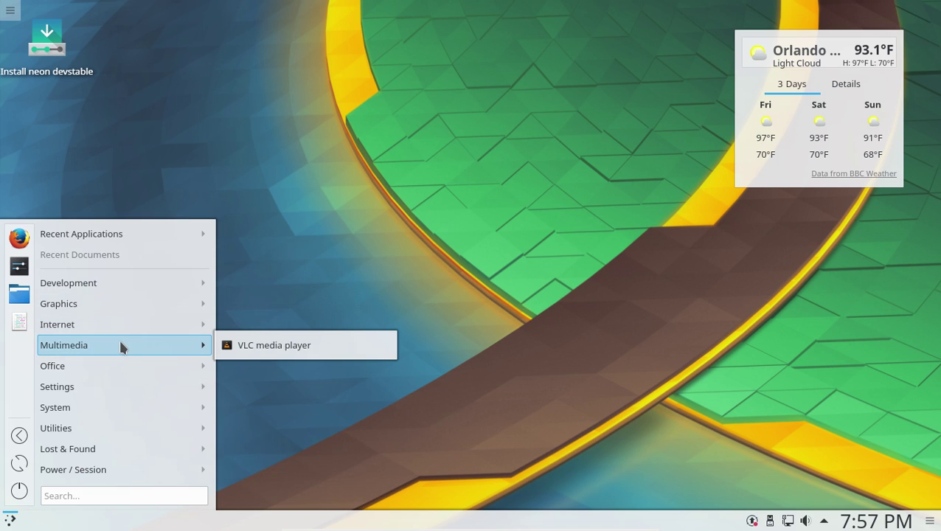
mouse_move(117, 363)
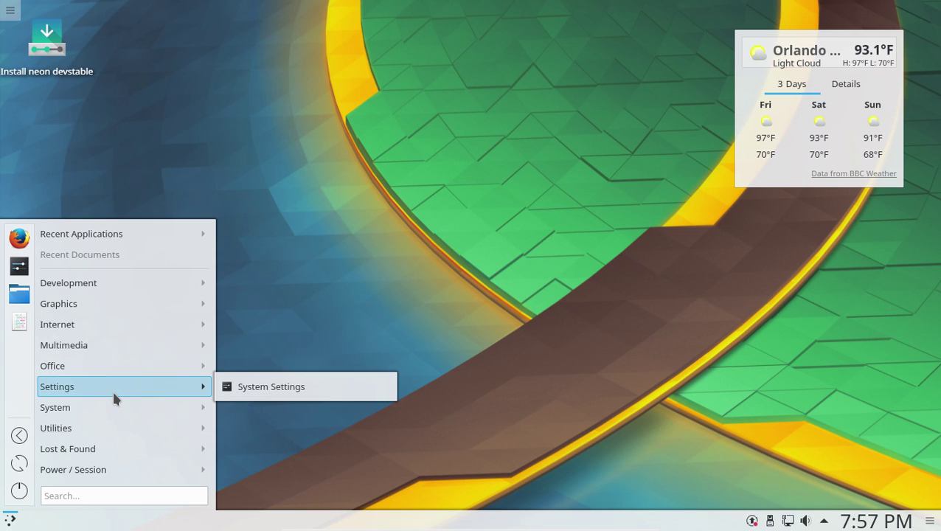
mouse_move(106, 415)
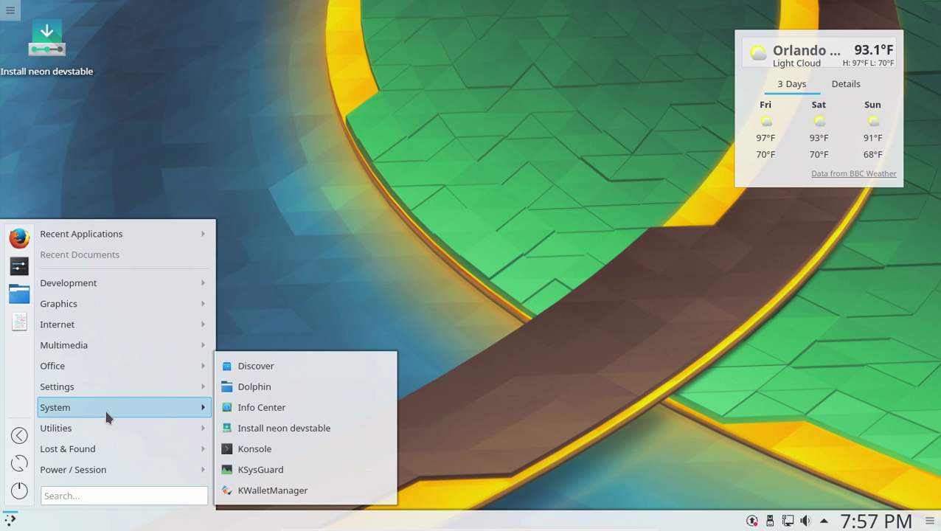
mouse_move(103, 435)
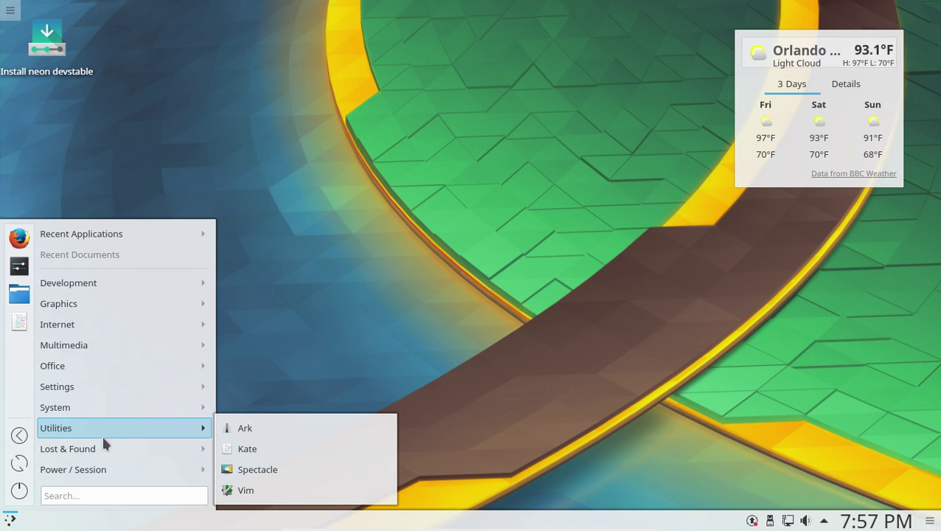
mouse_move(101, 453)
mouse_move(101, 472)
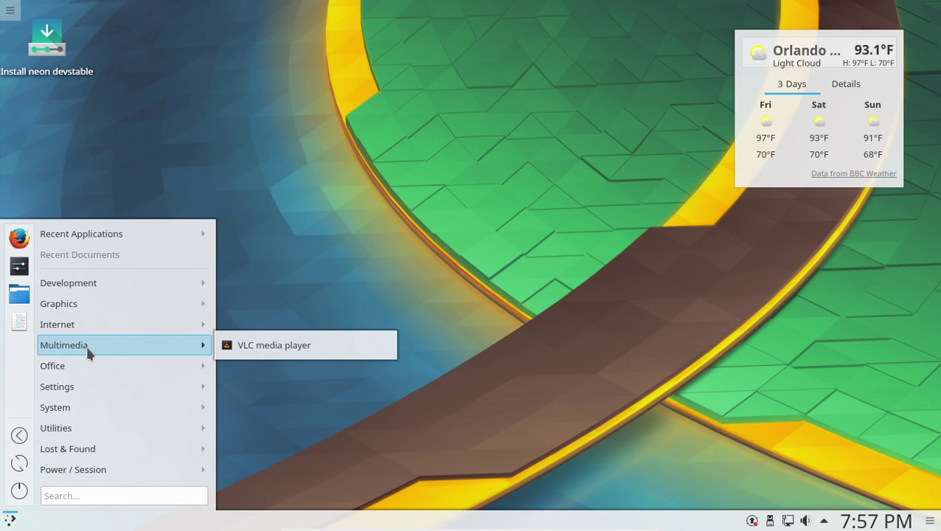
Open System Settings from the launcher's Settings category and go to the Startup and Shutdown module.
mouse_move(83, 394)
click(251, 391)
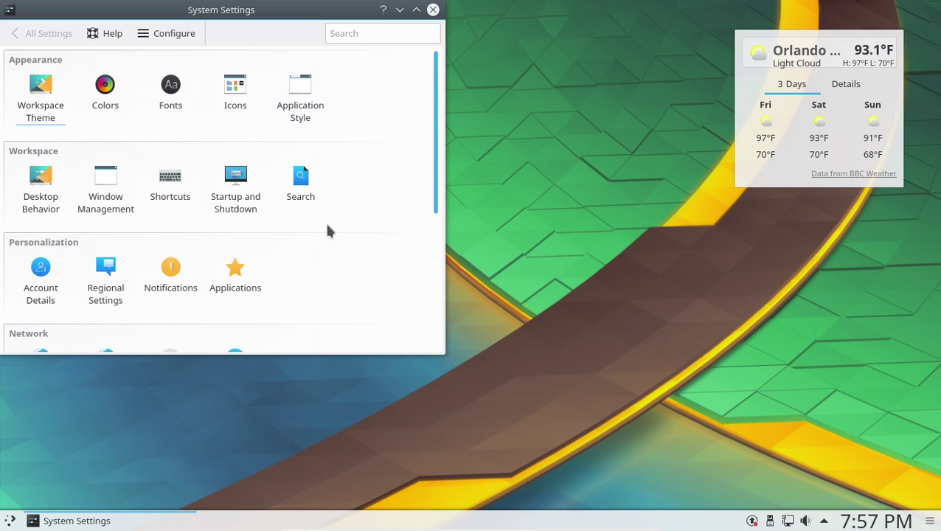
scroll(325, 220, down, 1)
scroll(325, 220, up, 1)
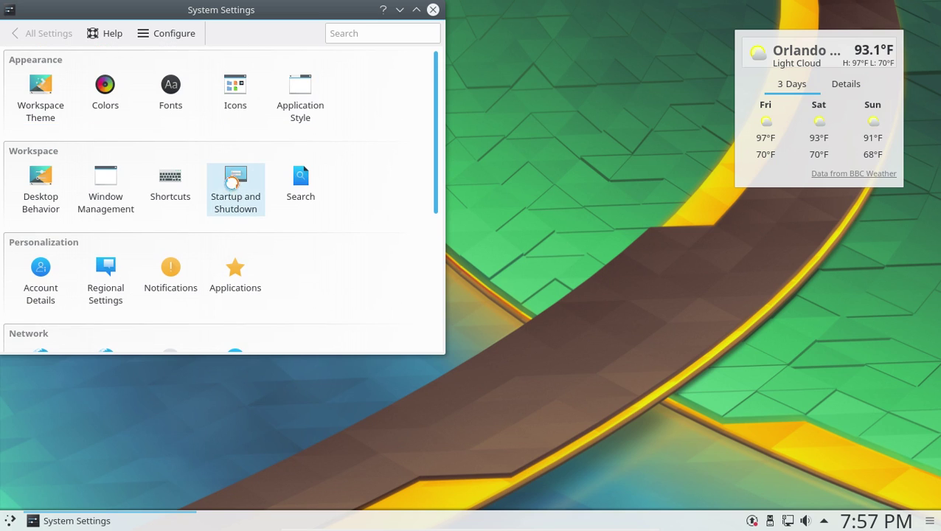
click(236, 196)
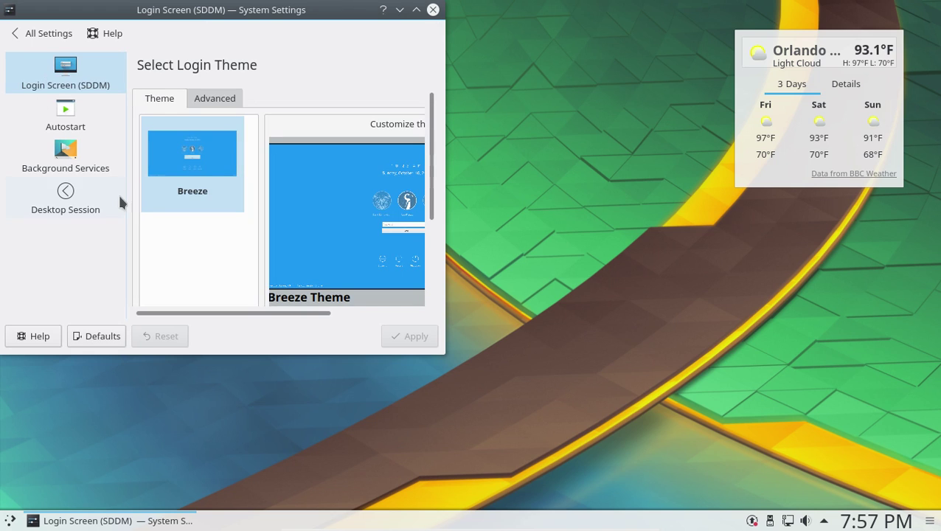
Review the Autostart page and the load-on-demand and startup services on the Background Services page.
click(68, 118)
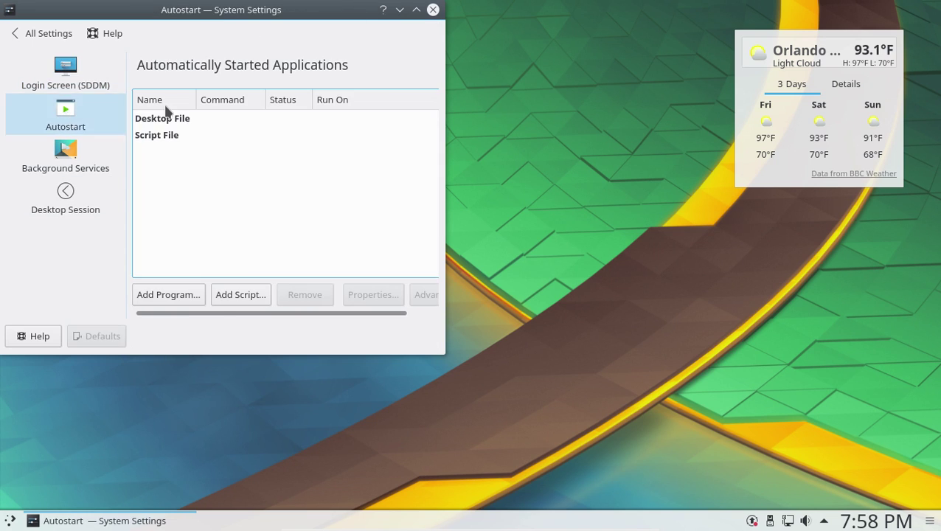
click(70, 168)
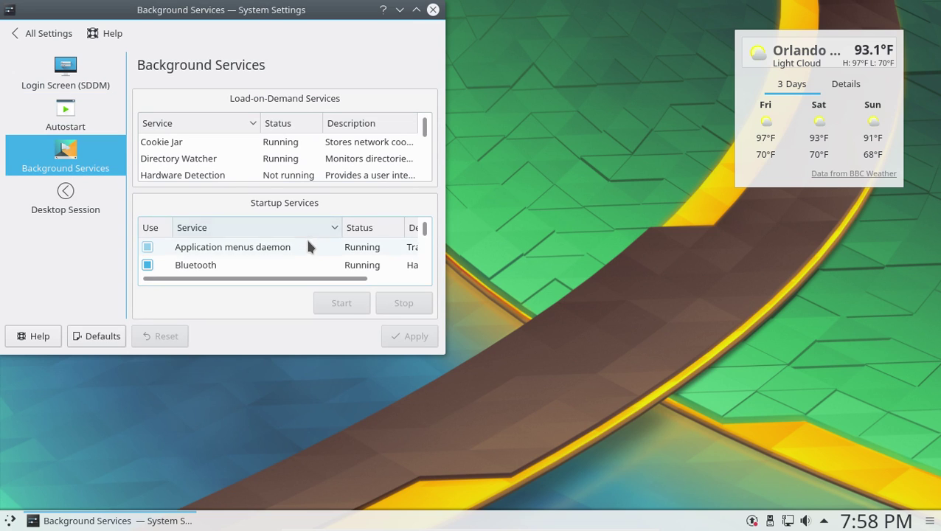
scroll(310, 246, down, 1)
scroll(312, 245, up, 1)
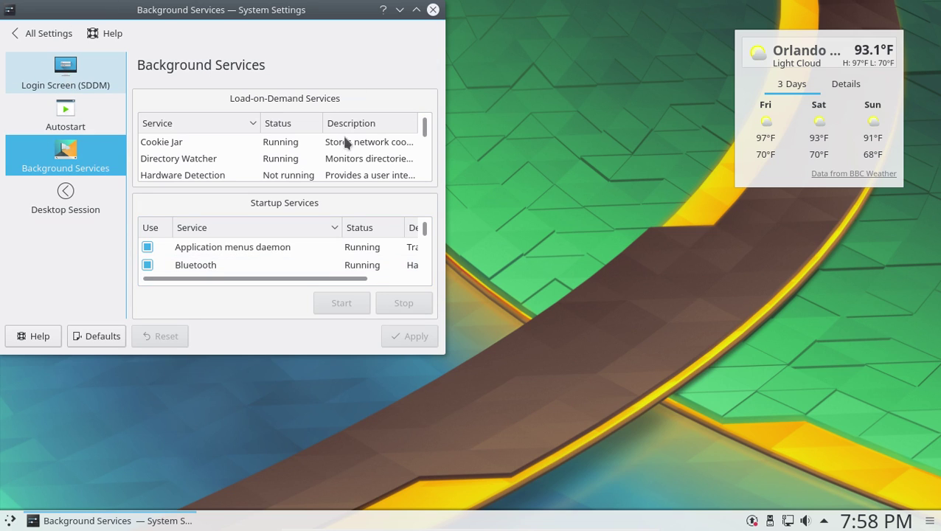
Review the Theme and Advanced options of the Login Screen (SDDM) page and close System Settings.
click(64, 70)
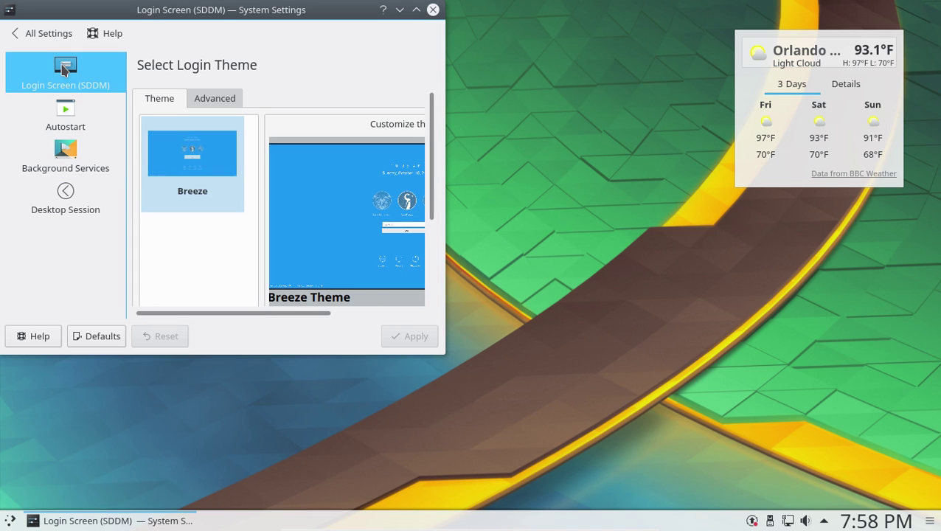
click(212, 102)
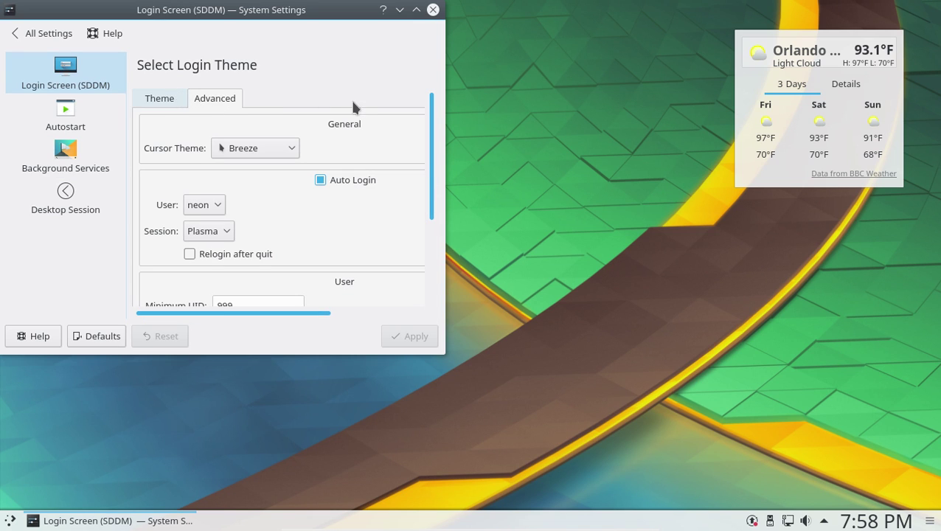
key(ctrl+Tab)
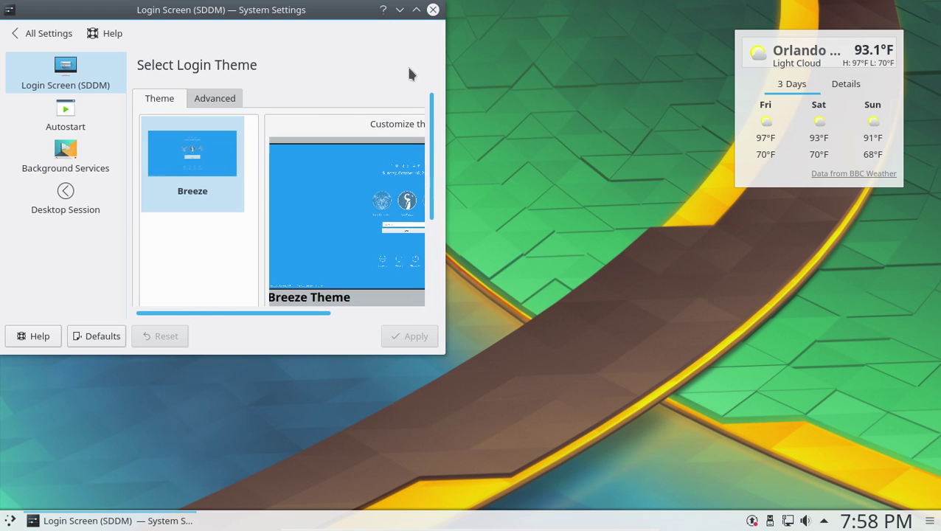
click(432, 9)
Launch KSysGuard from the launcher's System category, view the process table, and close the System Monitor.
click(11, 520)
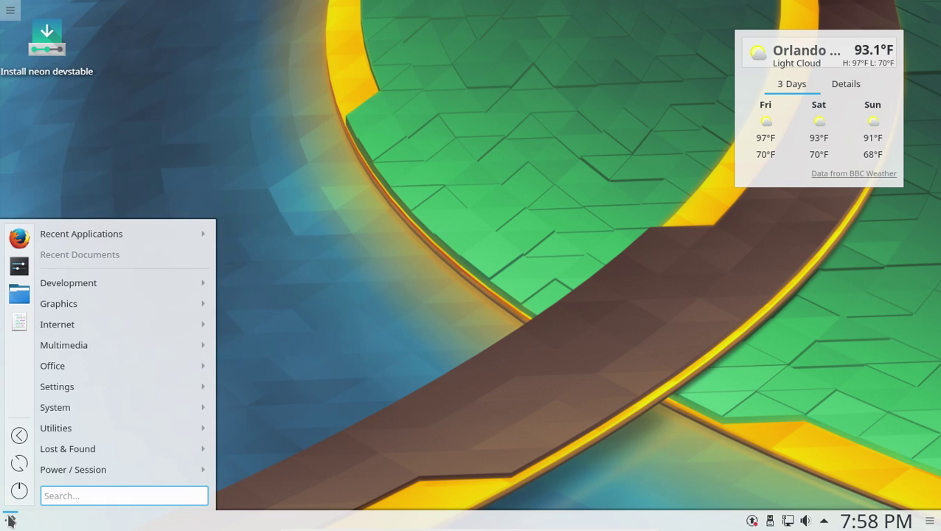
mouse_move(63, 450)
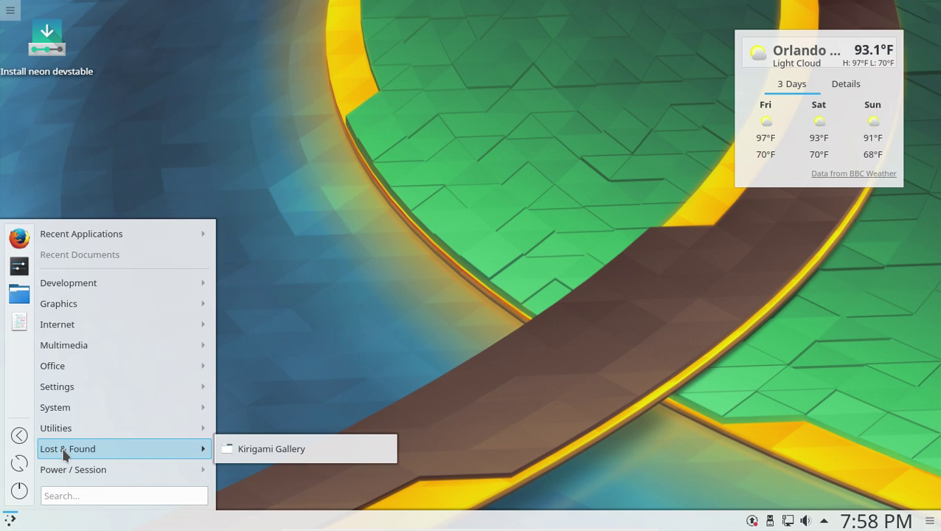
mouse_move(72, 431)
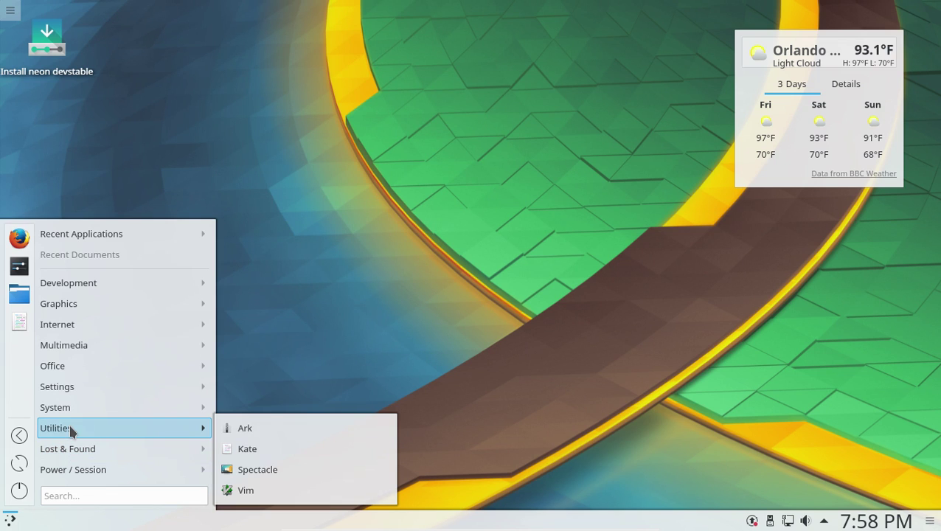
mouse_move(73, 408)
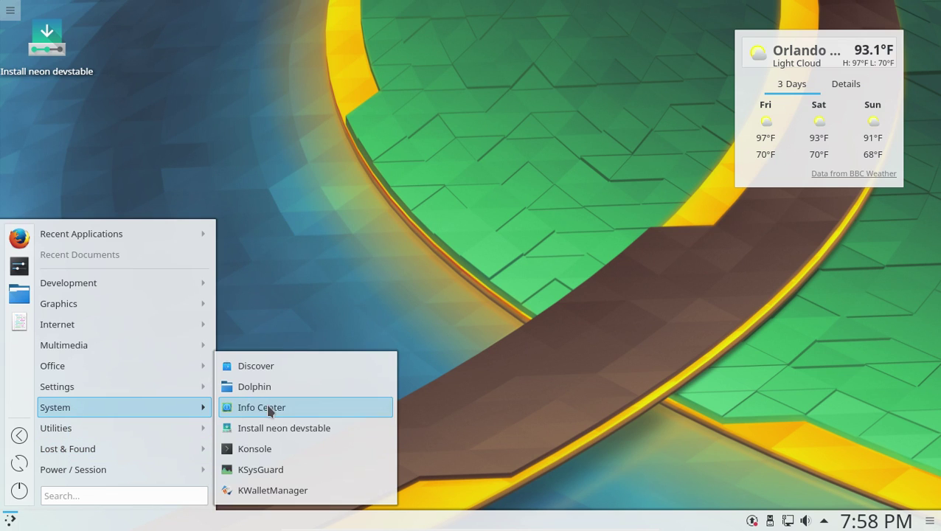
drag(261, 471, 657, 463)
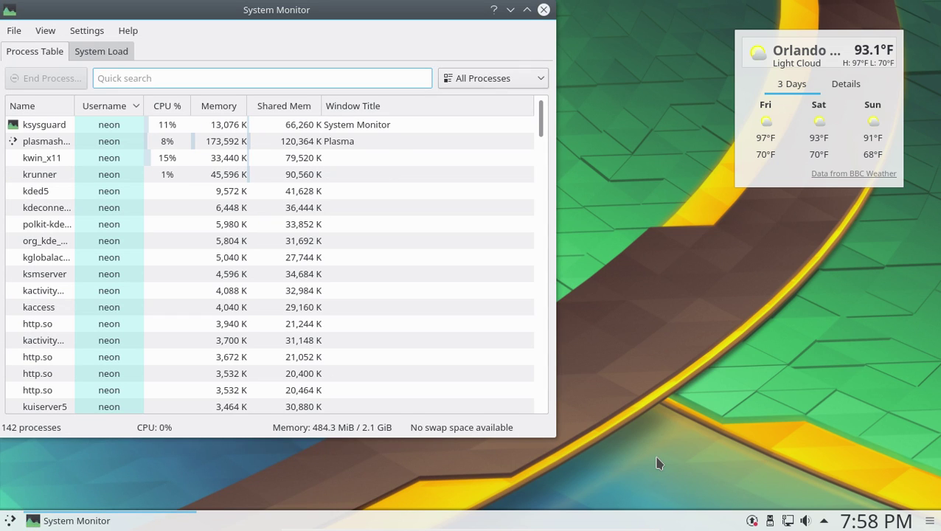
click(542, 10)
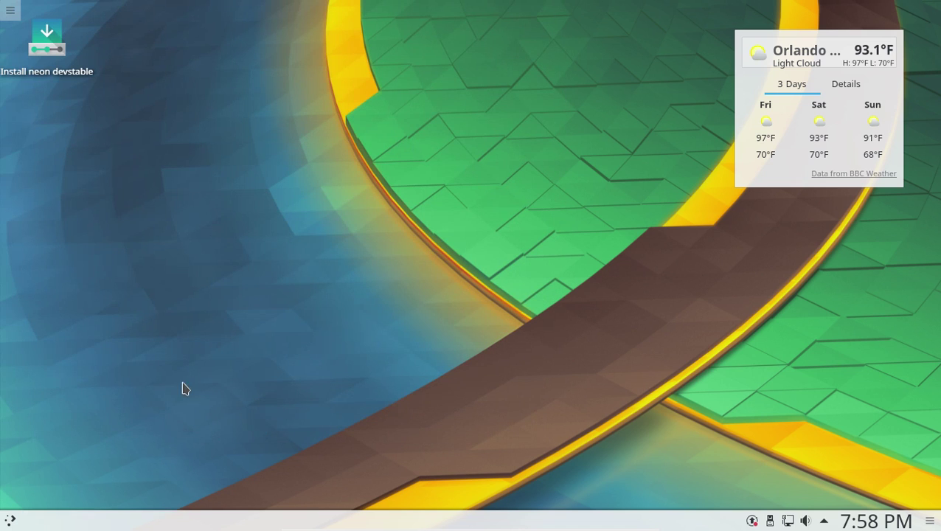
Switch the panel's application menu to the alternative Application Dashboard widget.
right_click(13, 523)
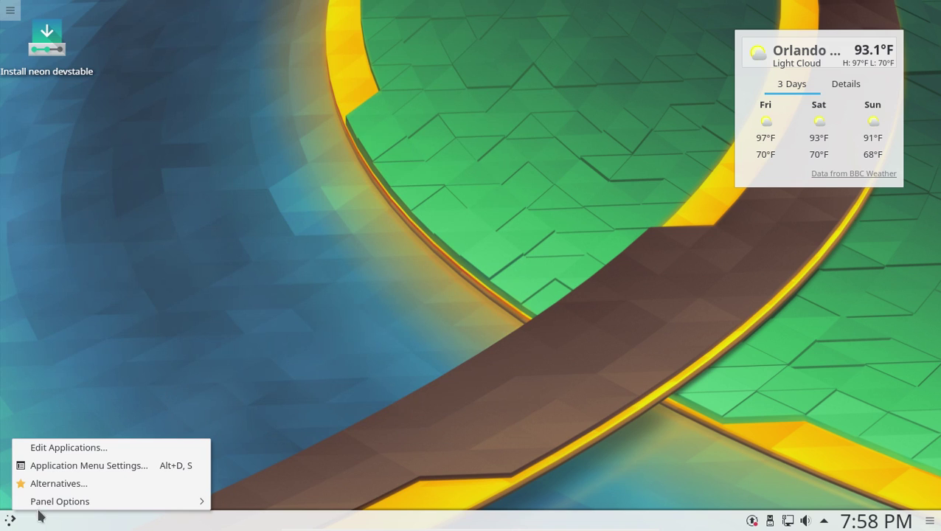
click(56, 485)
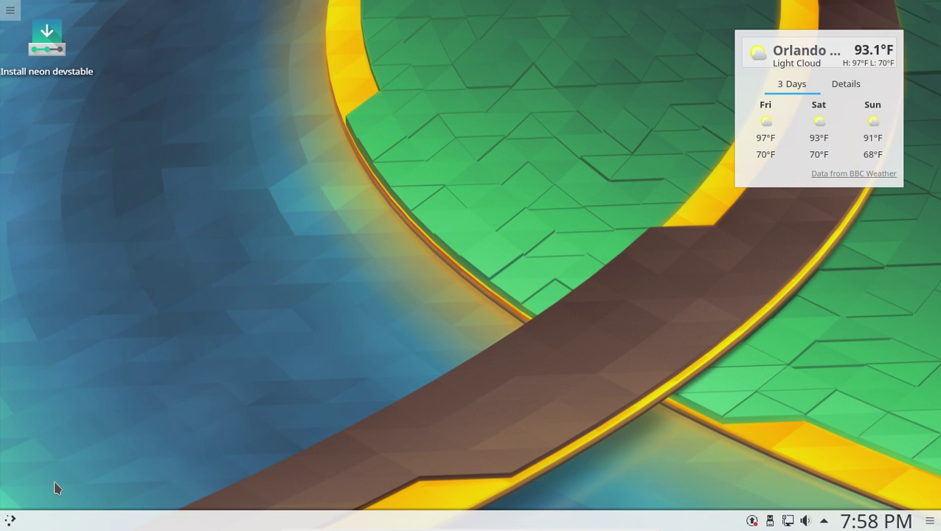
click(122, 352)
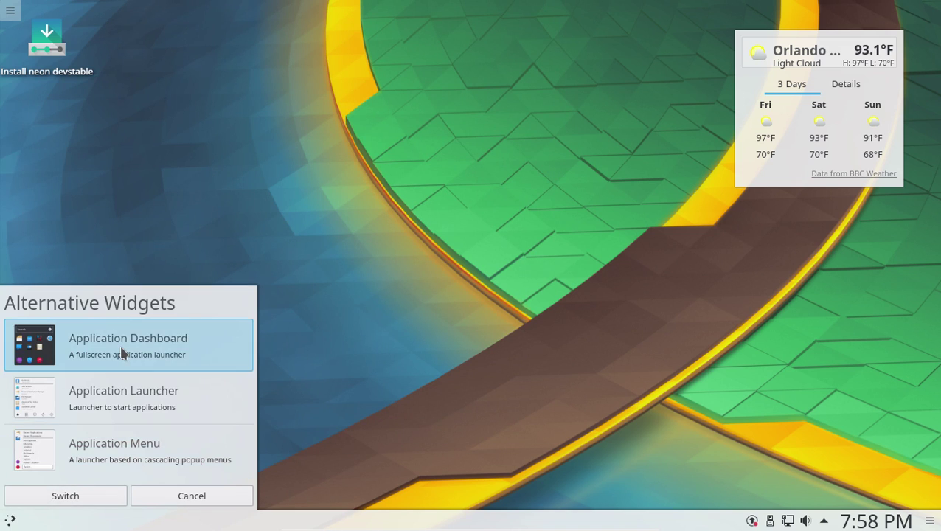
click(90, 498)
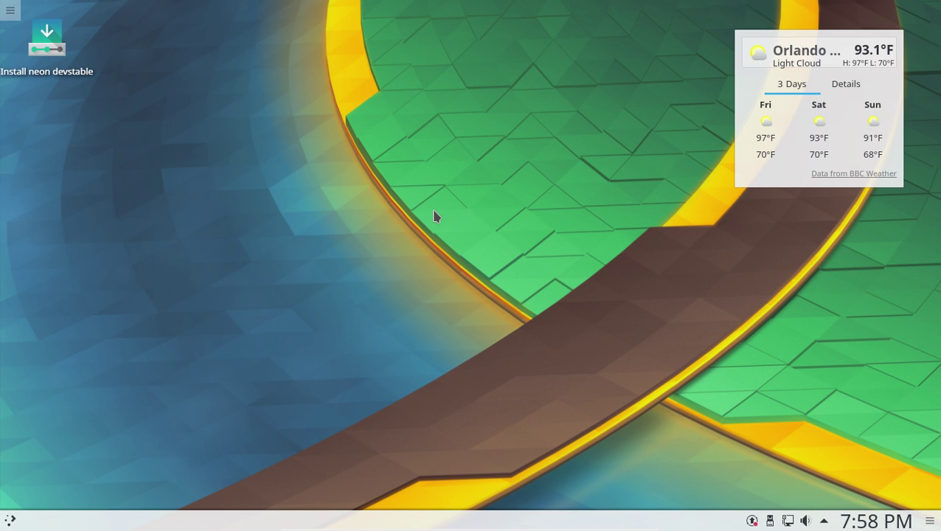
right_click(11, 522)
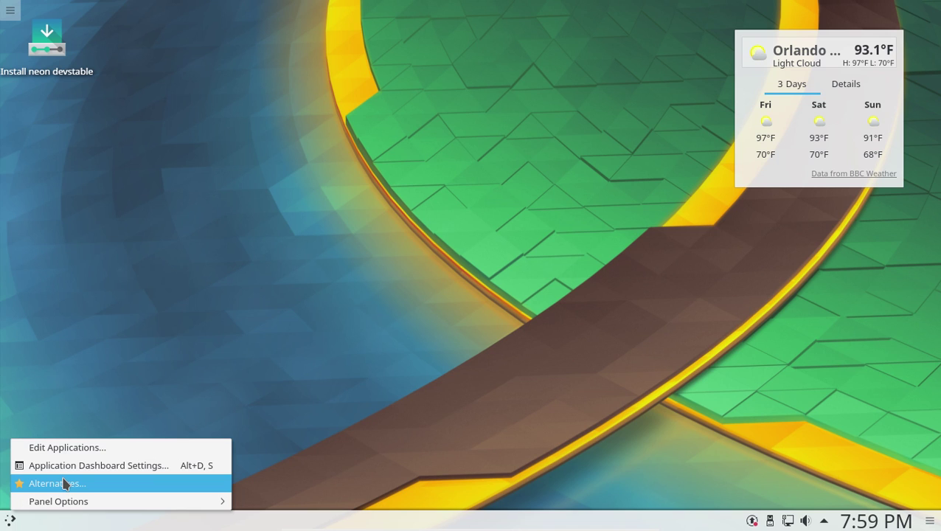
click(237, 265)
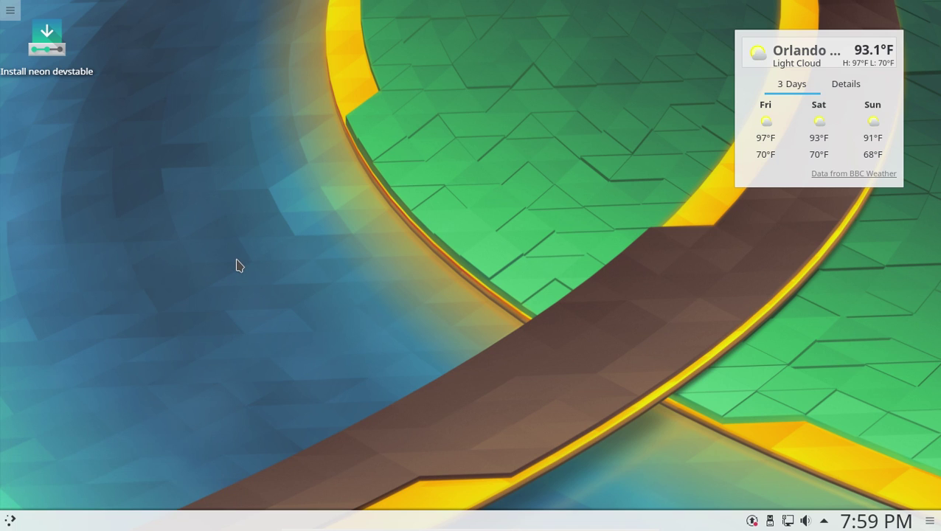
right_click(11, 522)
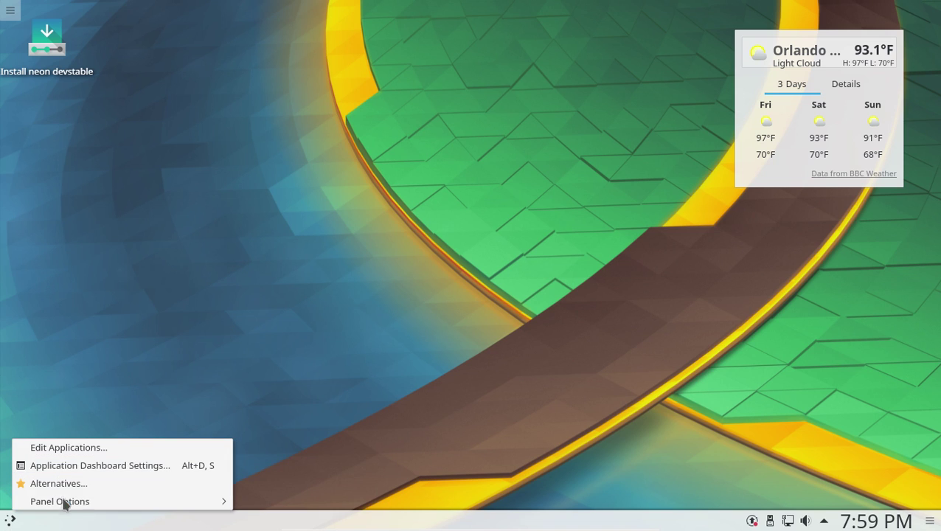
mouse_move(62, 503)
click(259, 225)
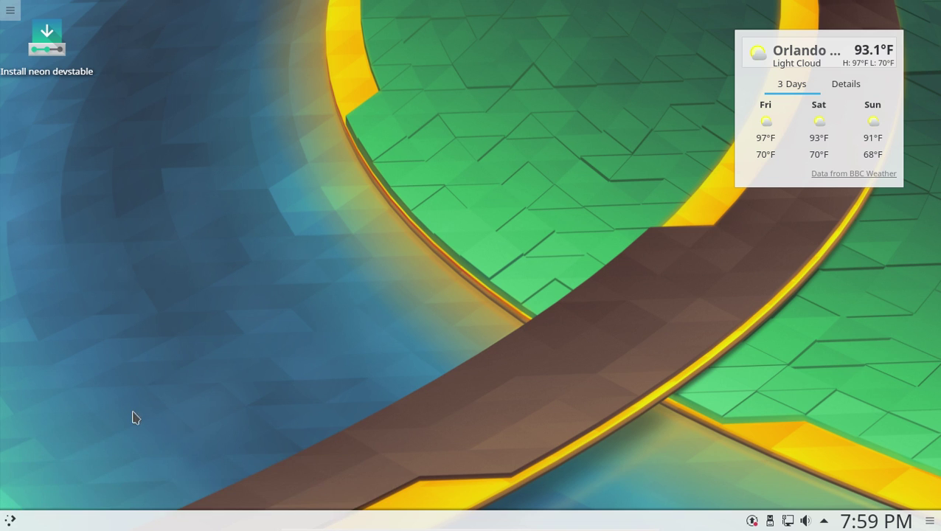
Open the fullscreen Application Dashboard, look over its favorites, recent applications and categories, and dismiss it.
click(11, 522)
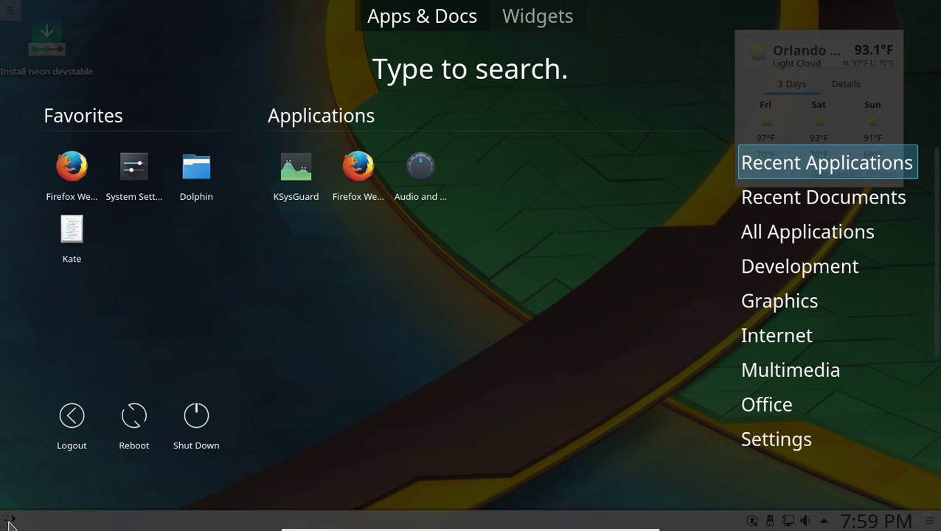
click(10, 522)
click(11, 522)
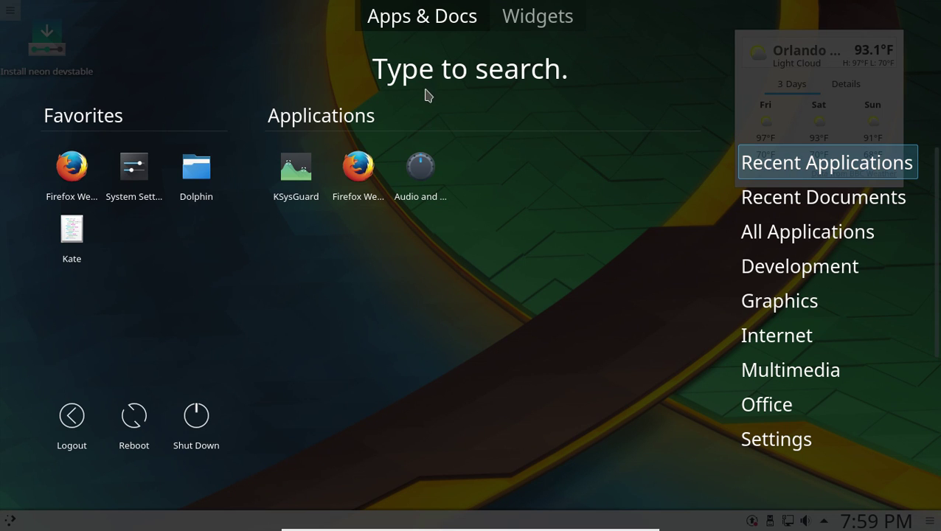
click(441, 116)
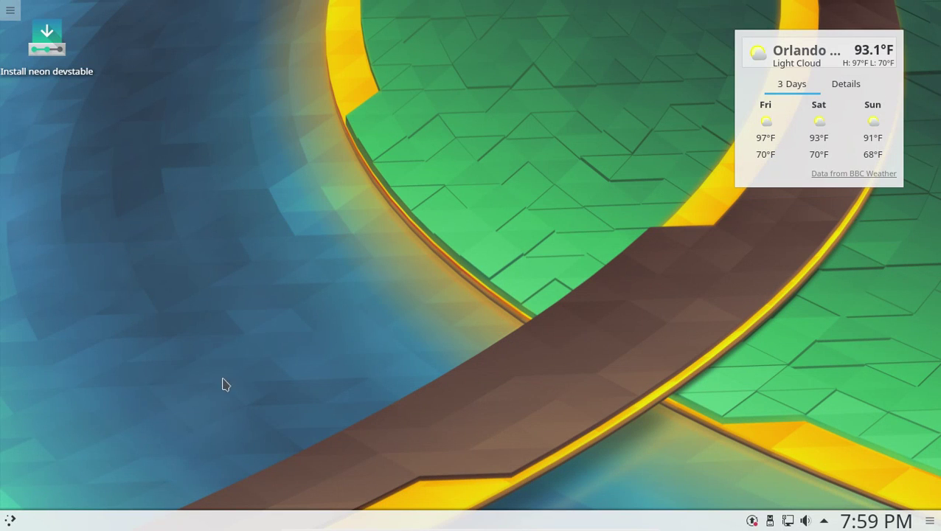
Try a search for "k" in the Application Dashboard, clear it, then open the recent Audio and Video settings module and close it.
click(11, 521)
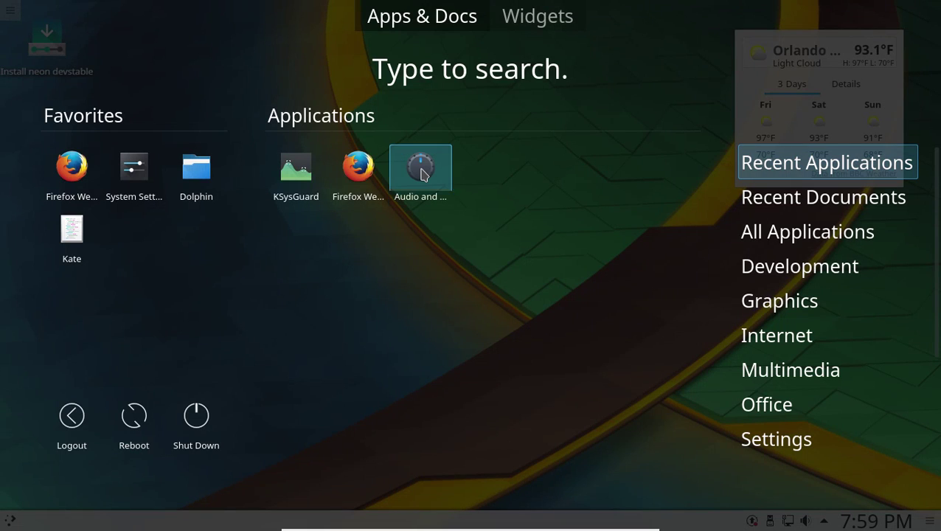
text(k)
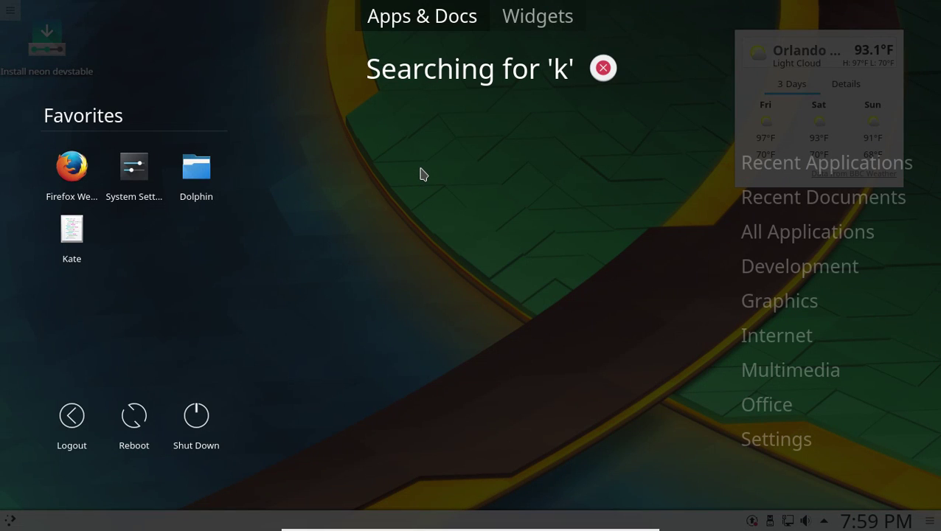
key(BackSpace)
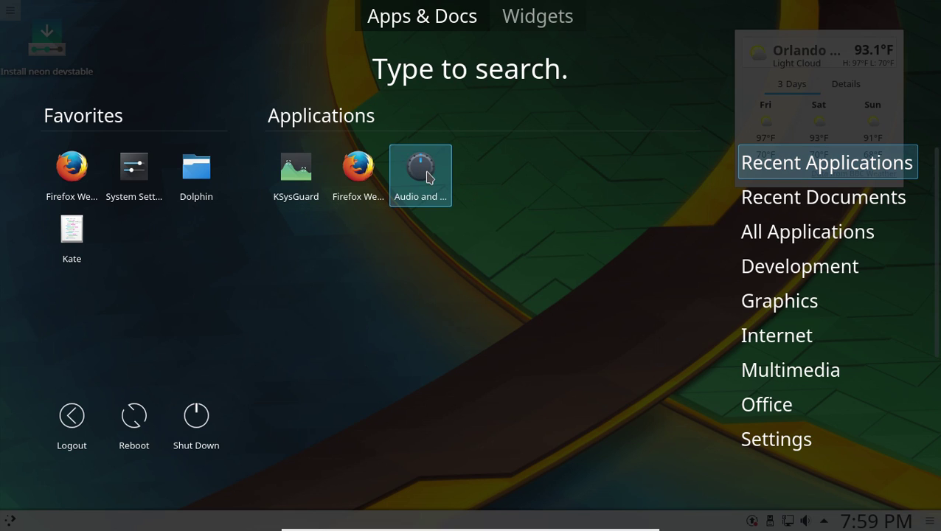
click(427, 177)
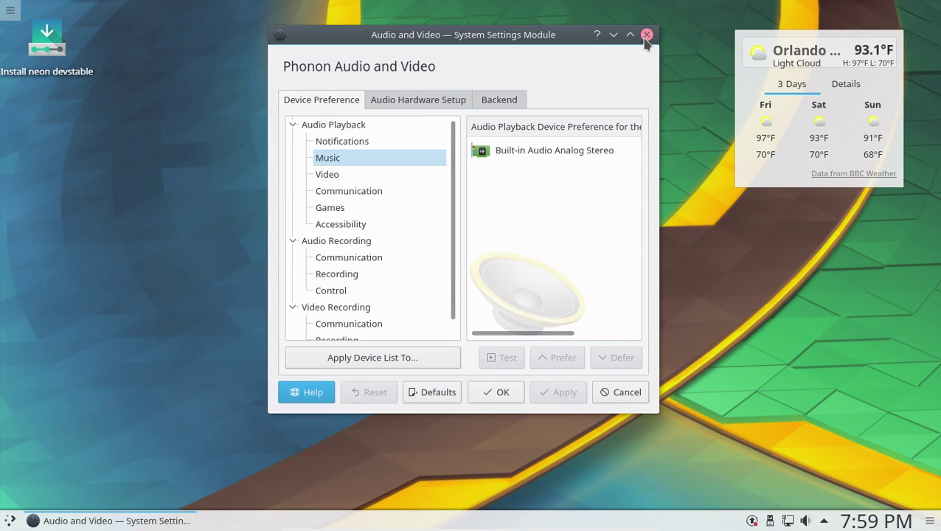
click(645, 37)
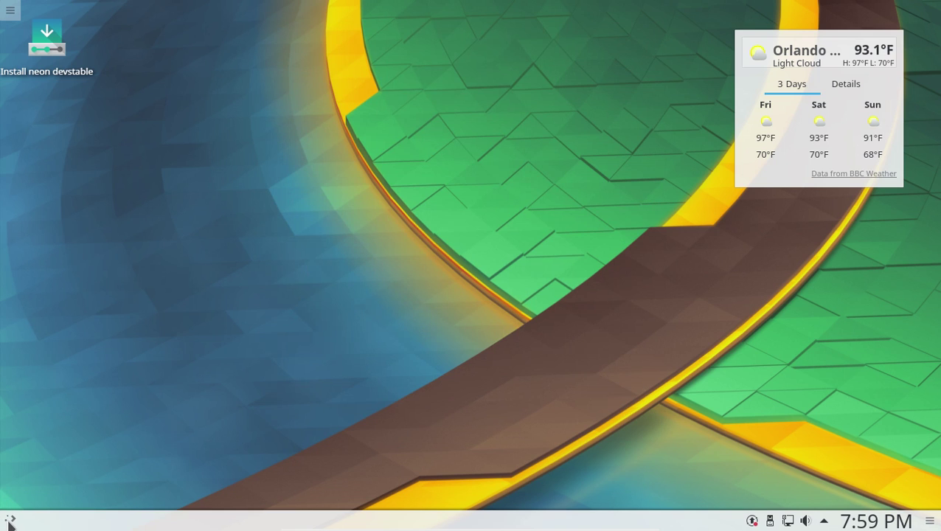
Switch the panel's Application Dashboard to the alternative Application Menu widget.
right_click(10, 521)
click(56, 484)
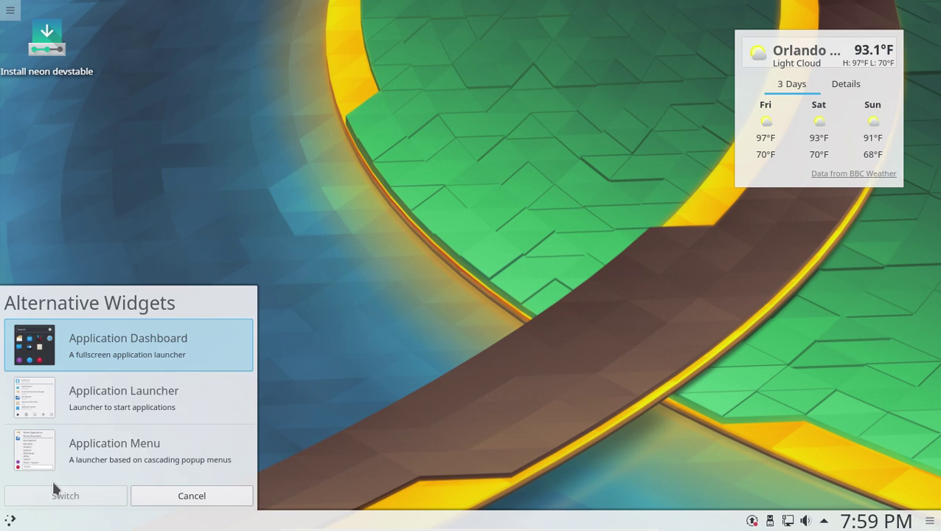
click(129, 405)
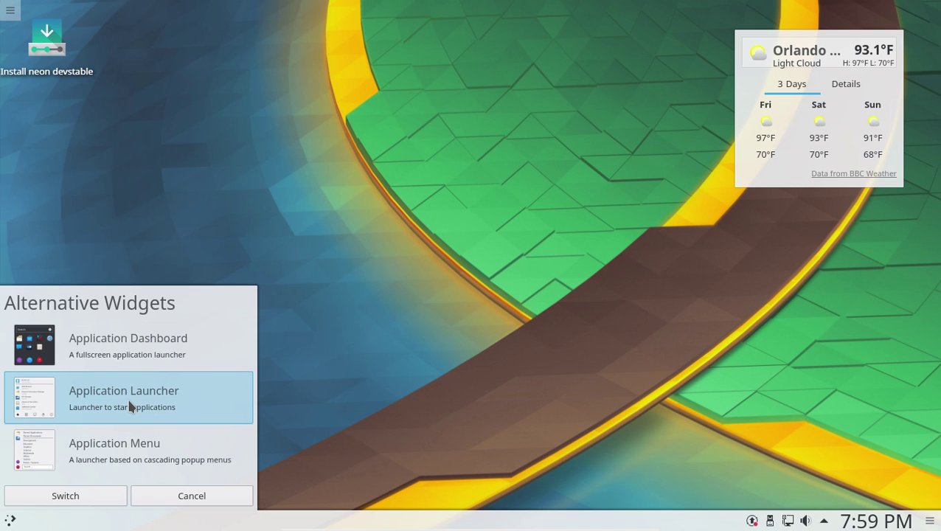
click(136, 457)
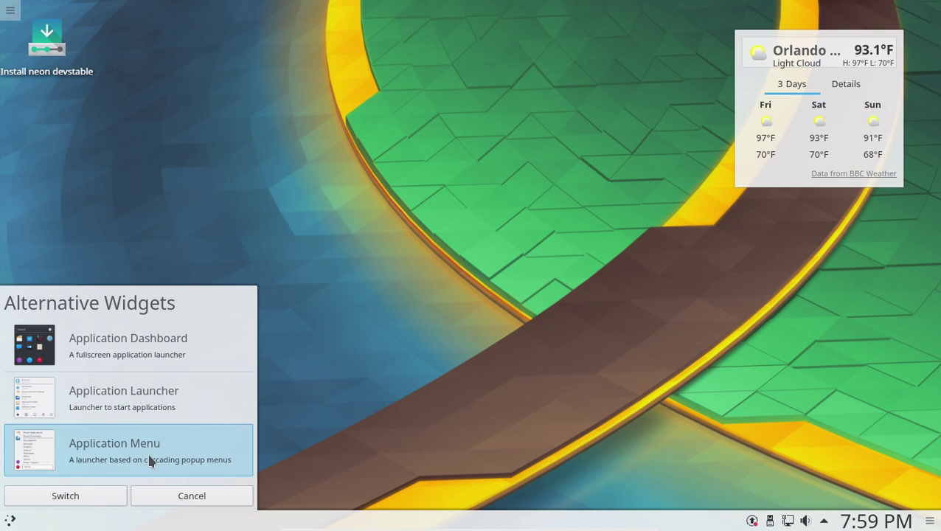
click(91, 495)
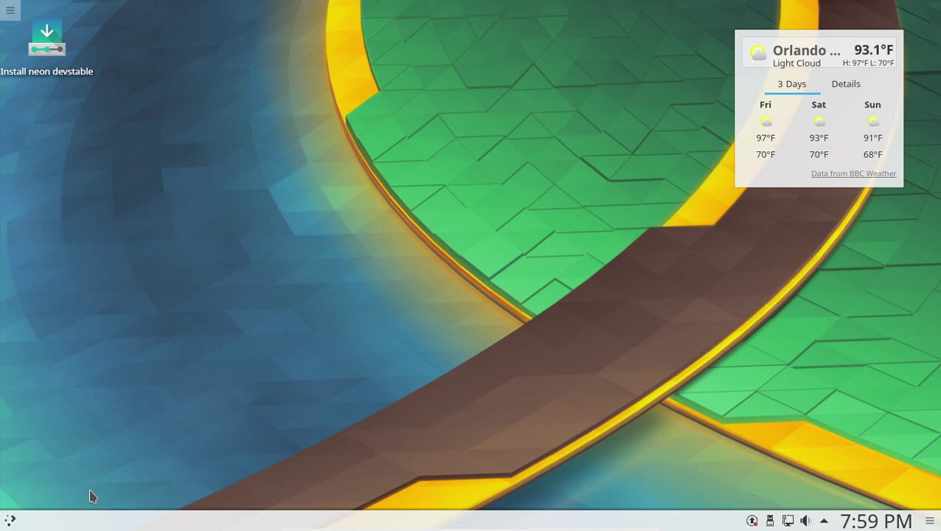
Search the new Application Menu for "software" and launch Discover.
click(12, 520)
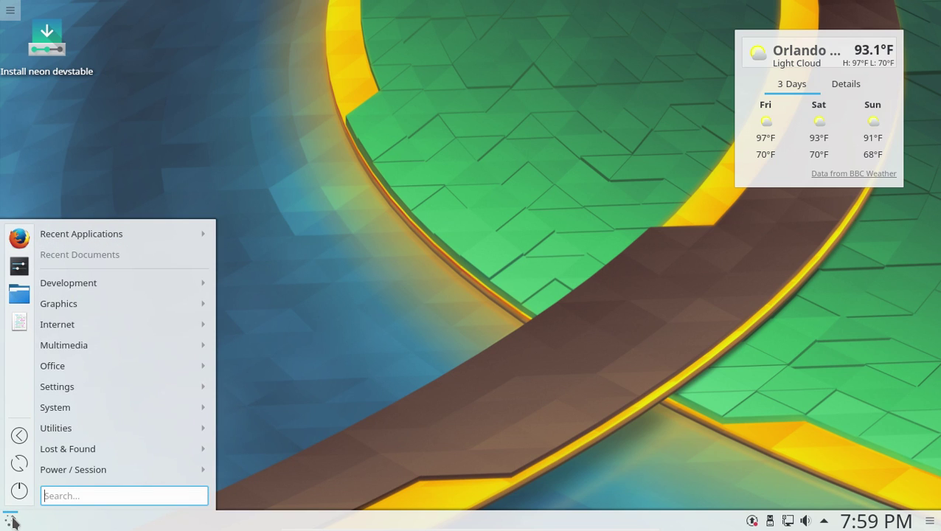
text(s)
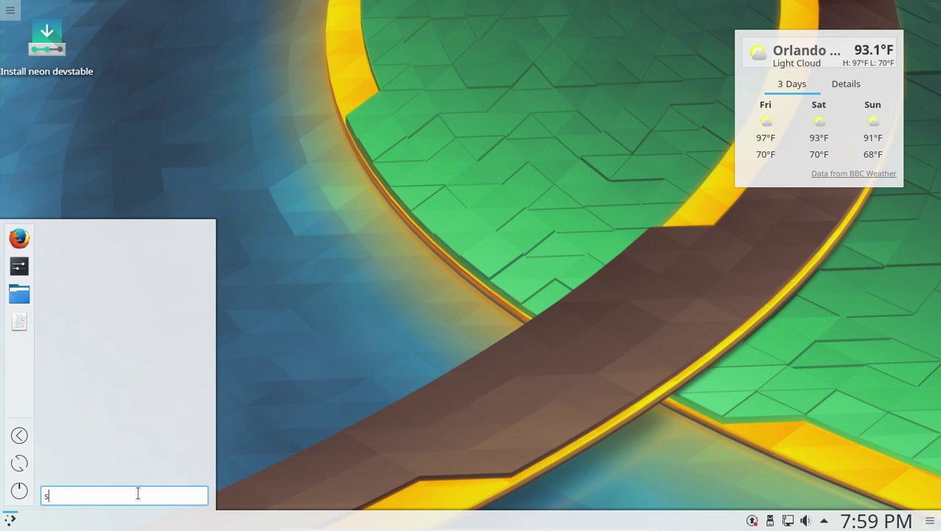
text(oftware)
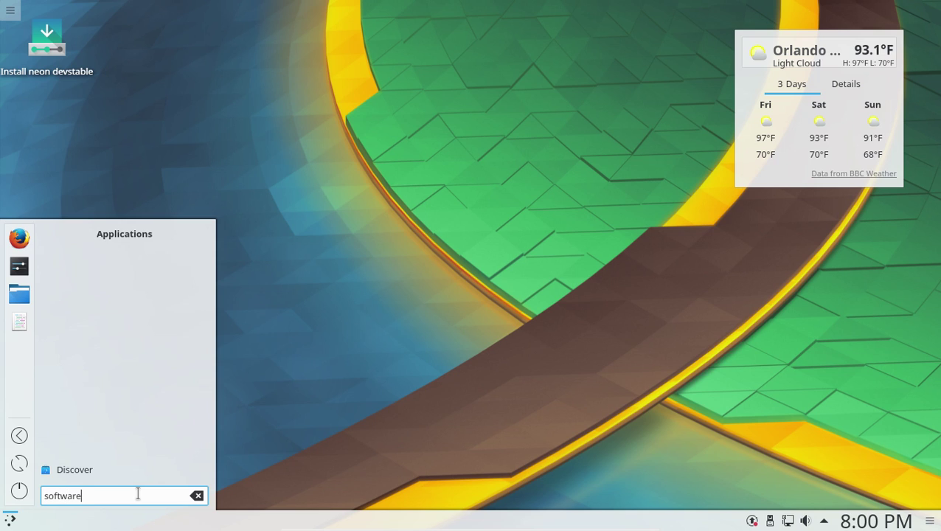
click(76, 475)
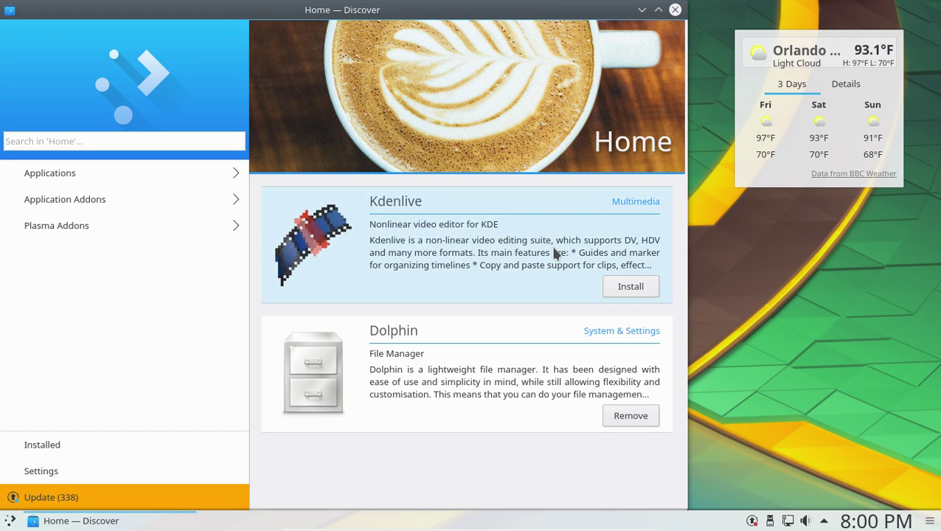
View the software sources on Discover's Settings page and the list of installed applications.
click(54, 478)
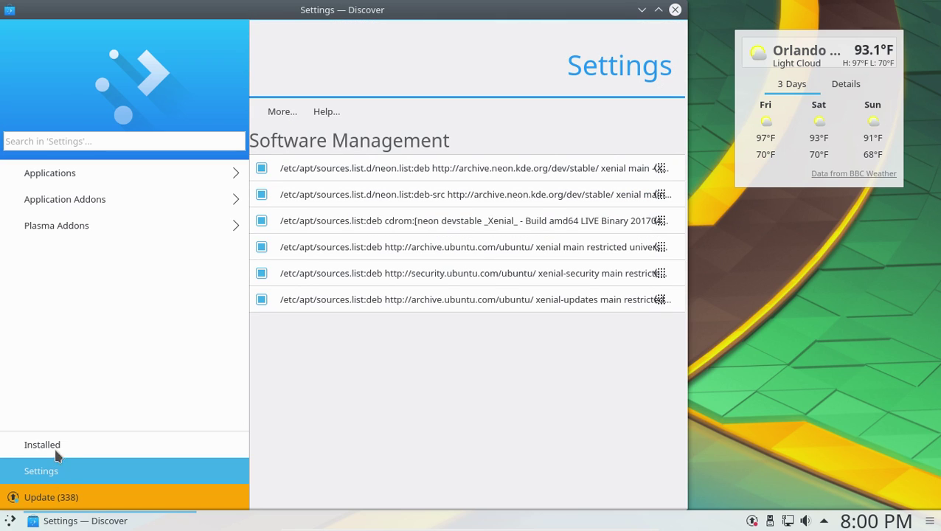
click(62, 444)
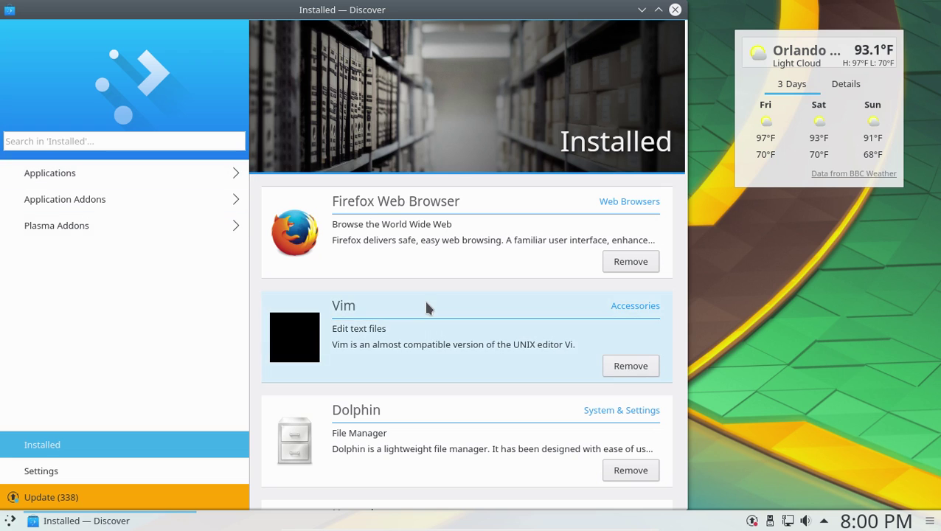
scroll(423, 298, down, 1)
Search Discover's Applications category for "synaptic".
click(64, 173)
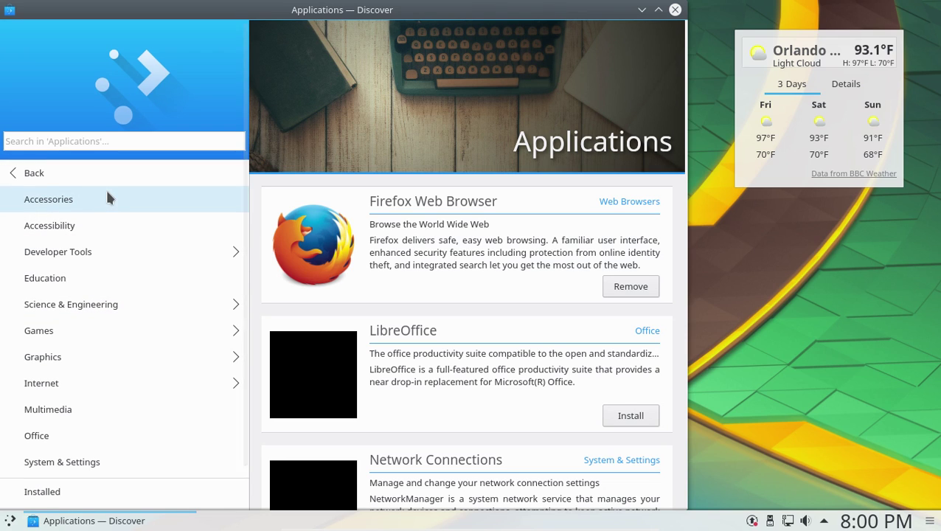
click(131, 144)
text(sy)
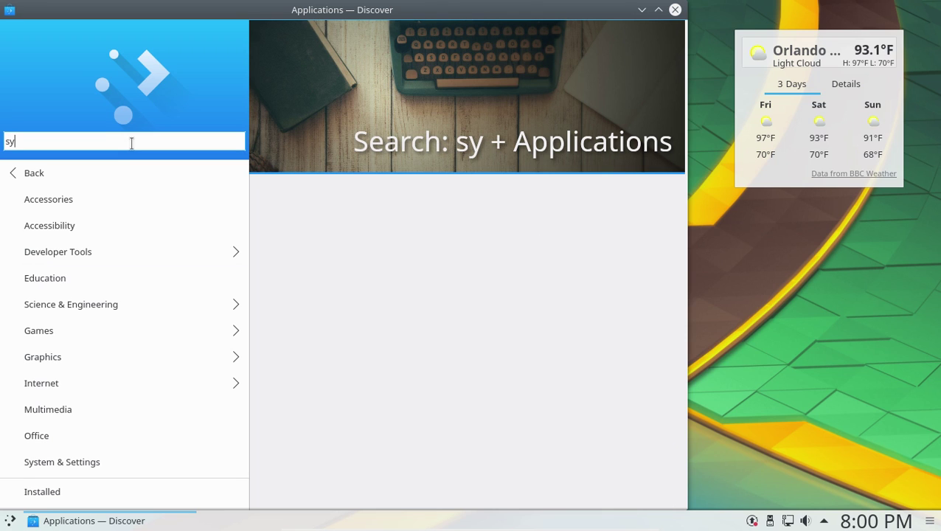
text(n)
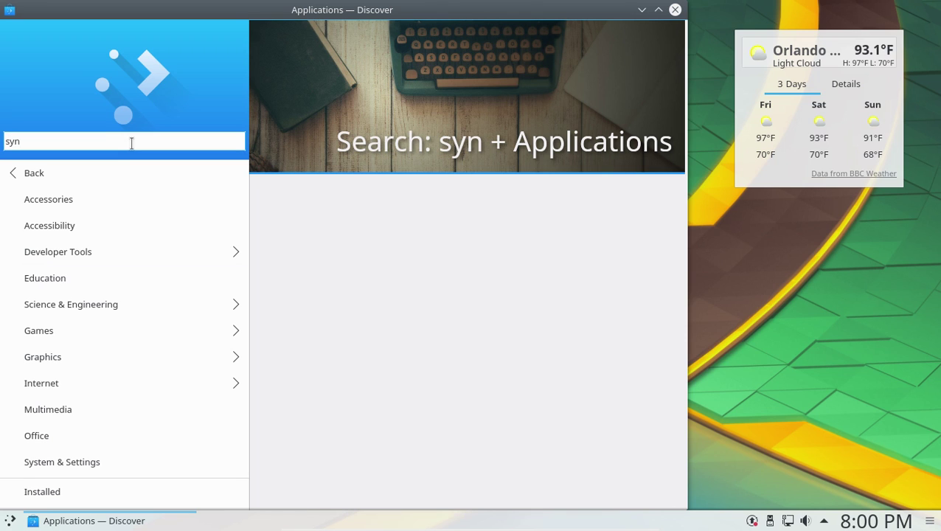
text(aptic)
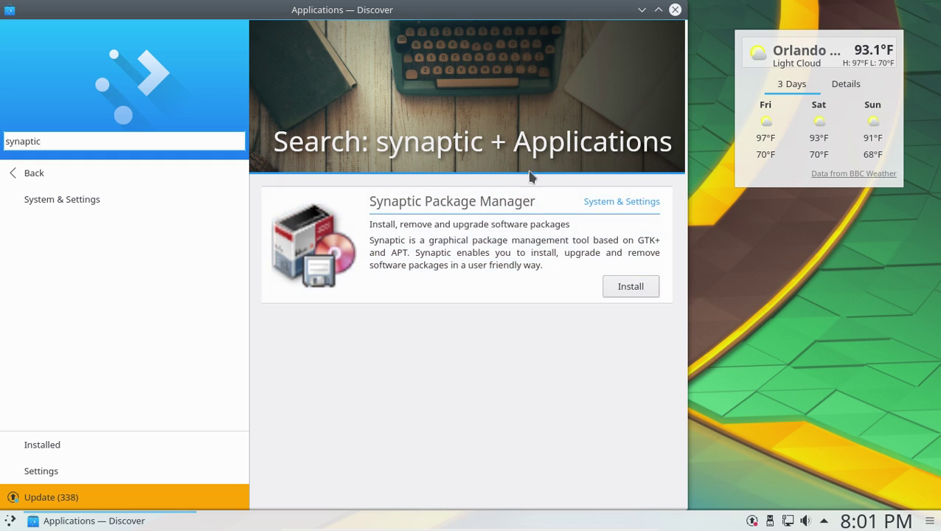
View the synaptic results across all categories, then revisit the Settings page and look through the Installed list.
click(20, 174)
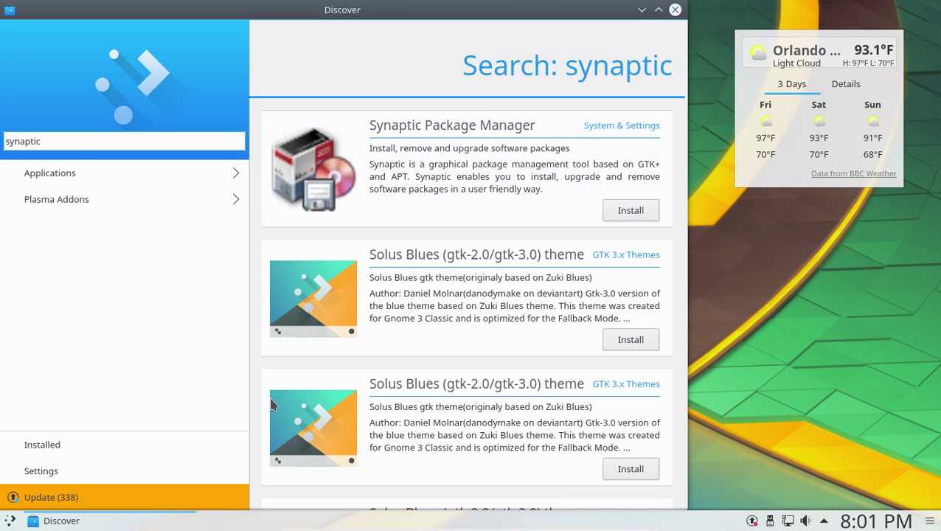
click(42, 472)
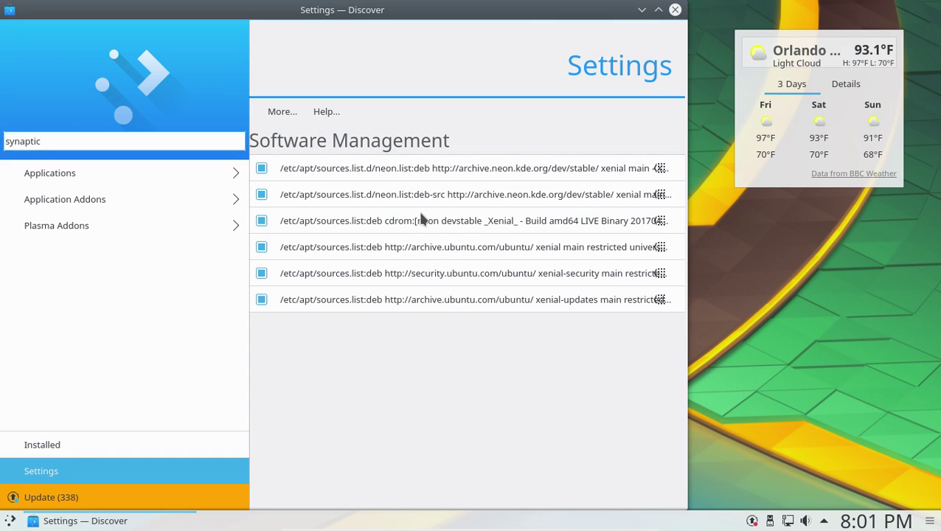
click(56, 446)
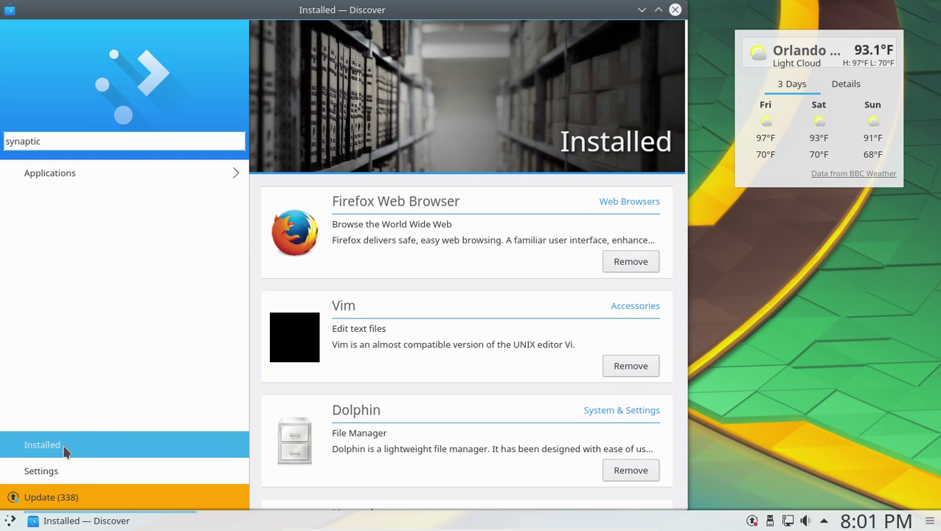
scroll(514, 389, down, 1)
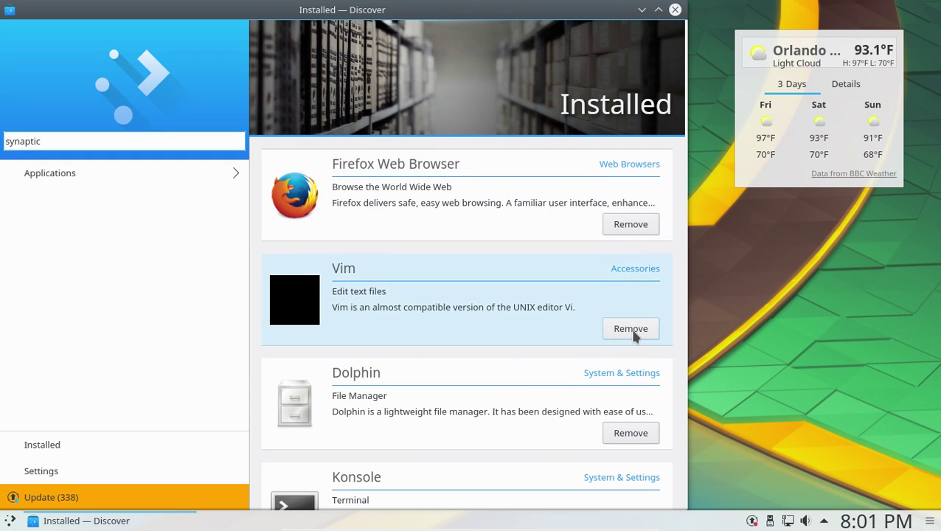
scroll(634, 335, down, 3)
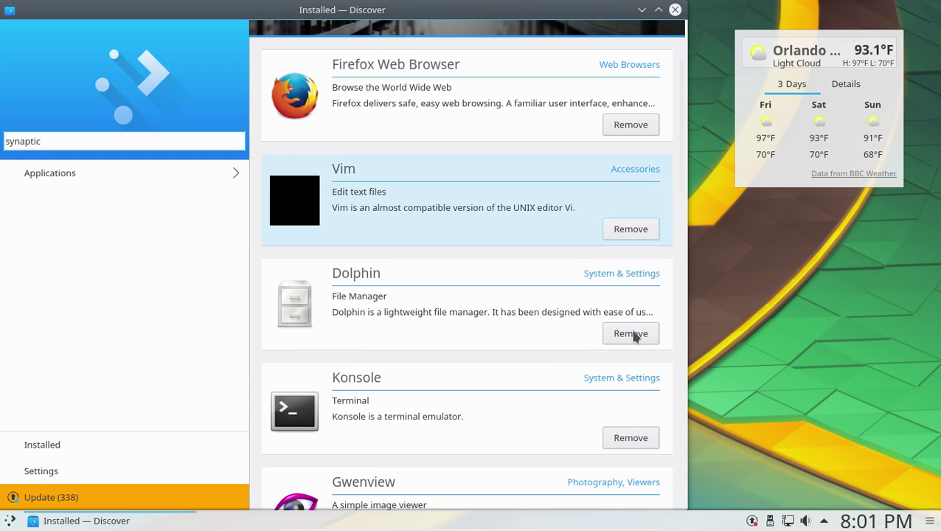
scroll(633, 336, up, 2)
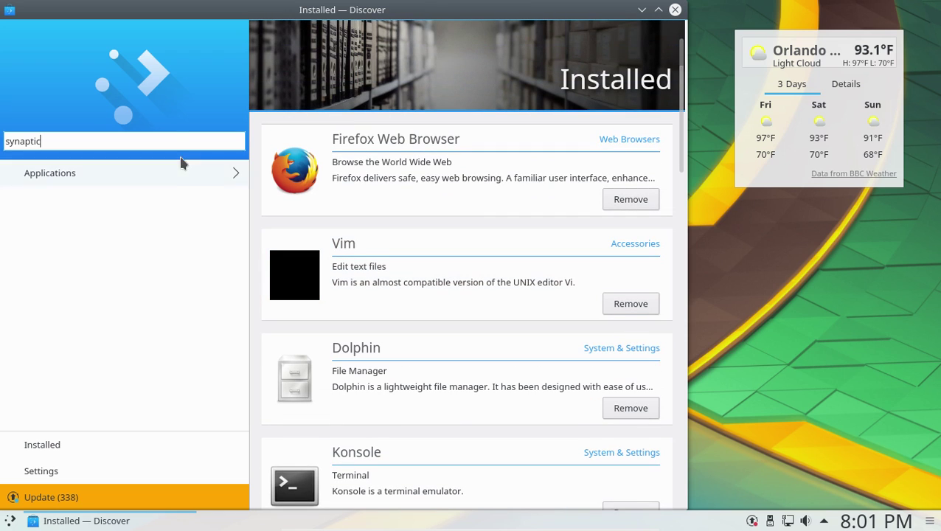
Clear the "synaptic" search text and return to Discover's Home page.
key(BackSpace)
key(BackSpace)
key(BackSpace)
key(BackSpace)
key(BackSpace)
key(BackSpace)
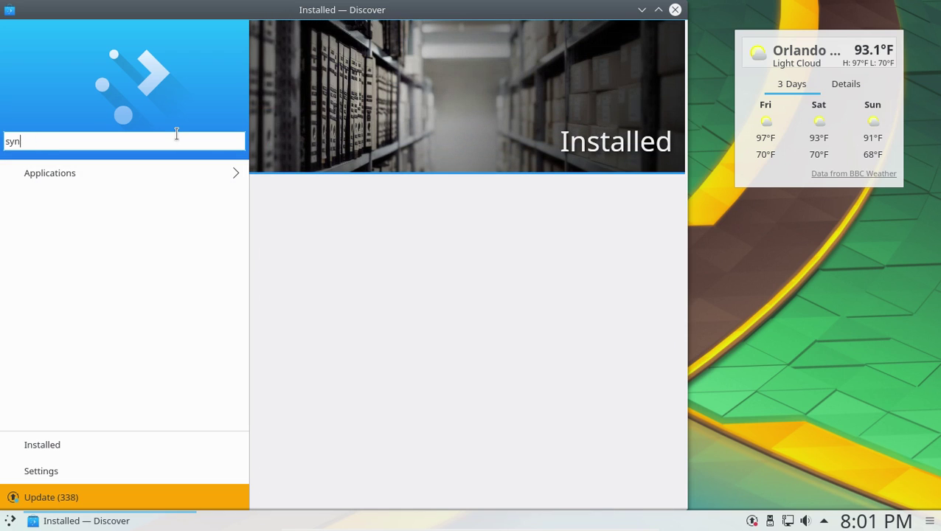
key(BackSpace)
key(BackSpace)
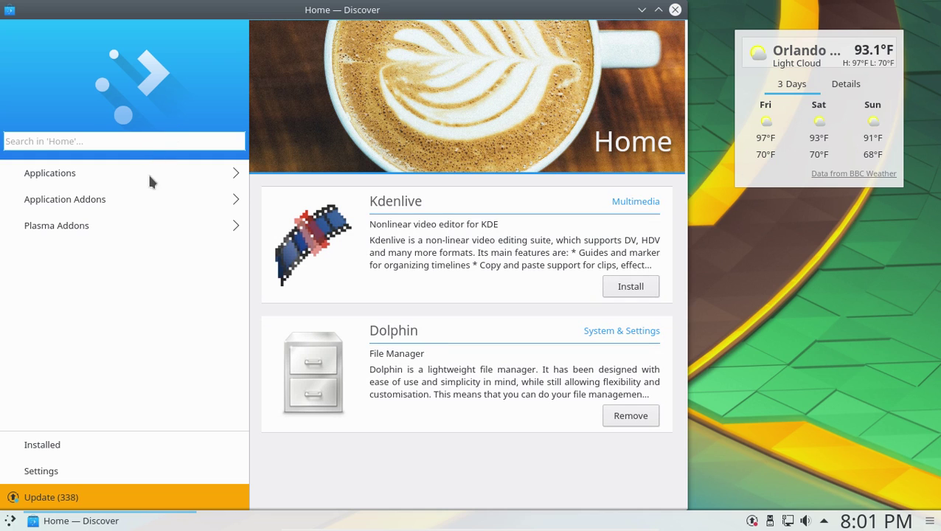
Open the Plasma Addons category and look through the offered themes, icons and widgets.
click(92, 227)
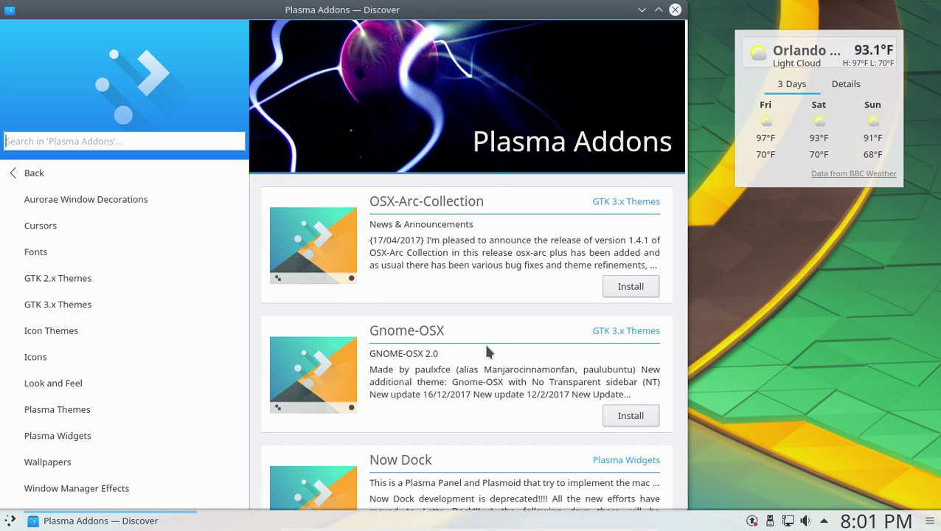
scroll(507, 322, down, 1)
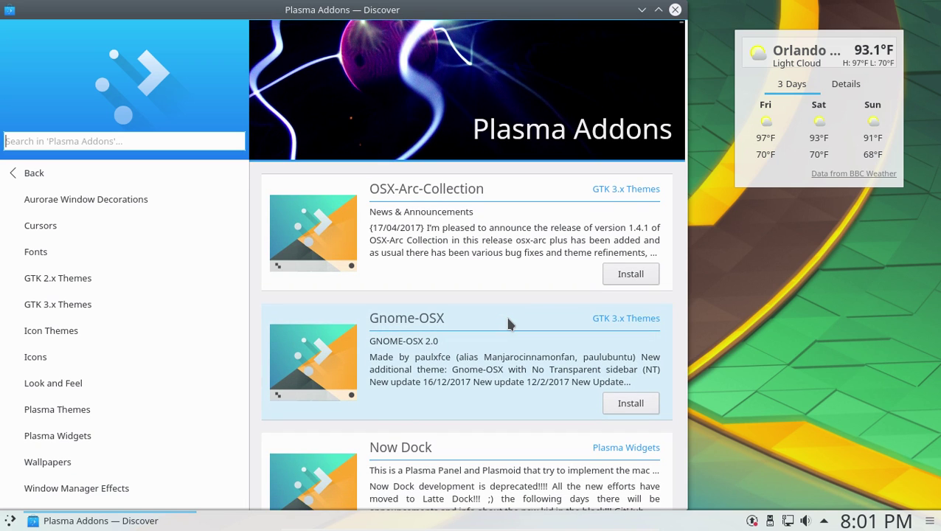
scroll(507, 323, down, 3)
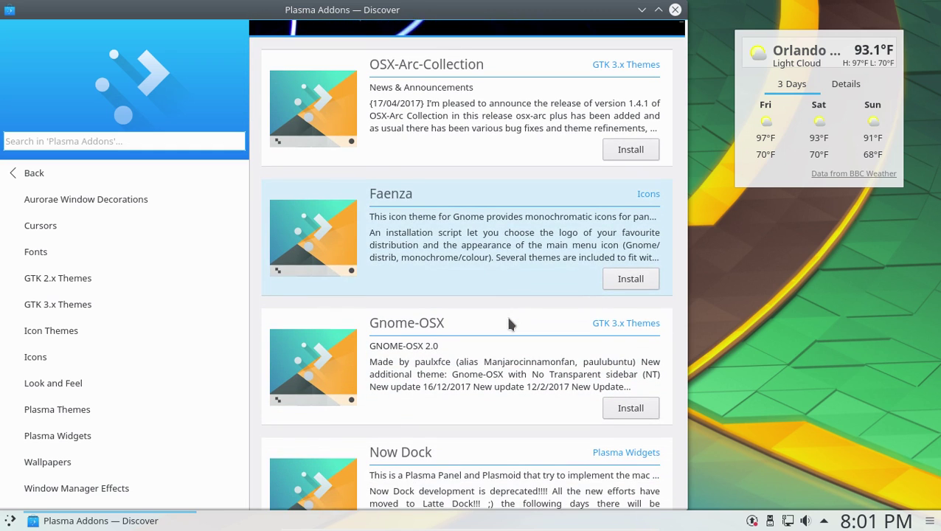
scroll(509, 322, down, 3)
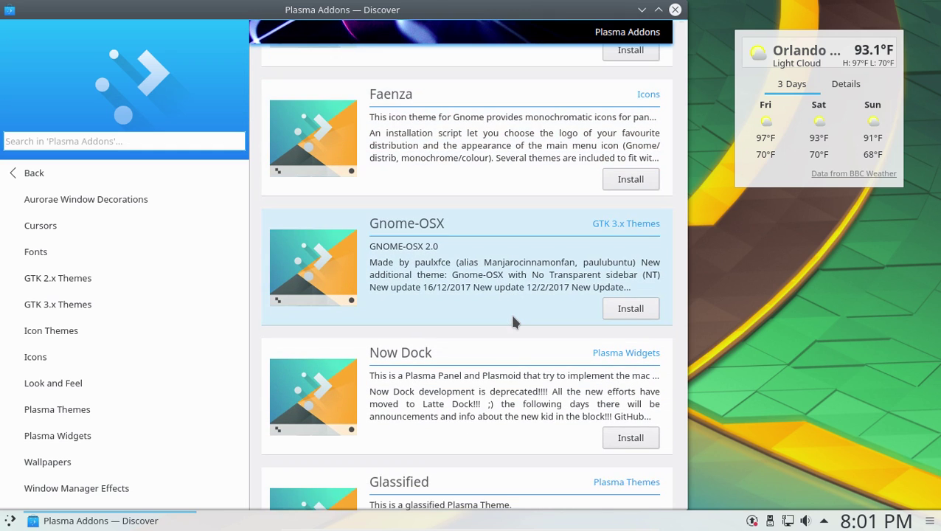
scroll(514, 322, down, 3)
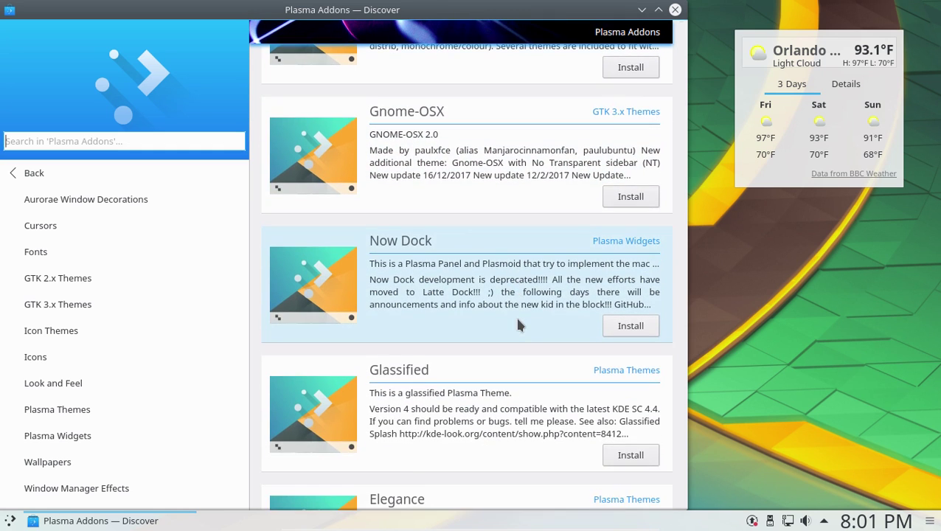
Open the Window Manager Effects subcategory and look through its available effects.
click(101, 490)
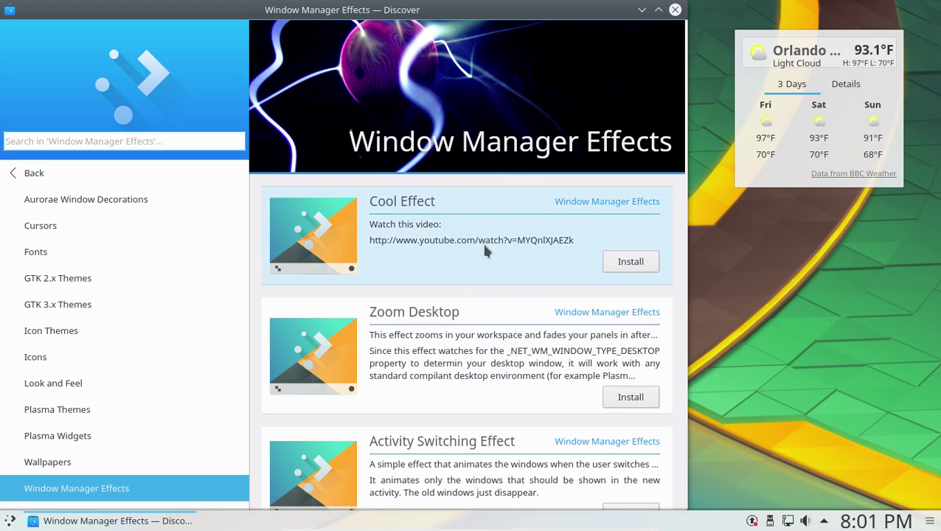
scroll(483, 251, down, 1)
scroll(483, 253, down, 2)
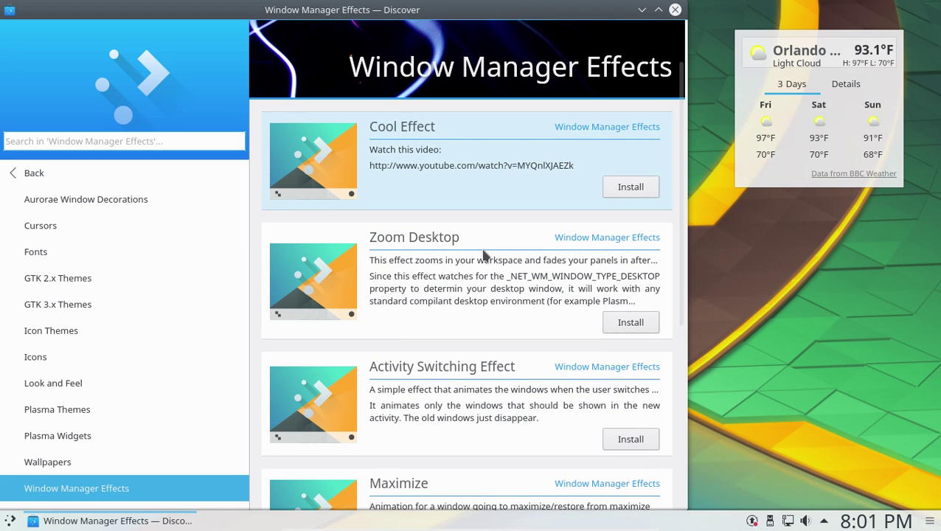
scroll(483, 253, down, 1)
scroll(483, 254, down, 4)
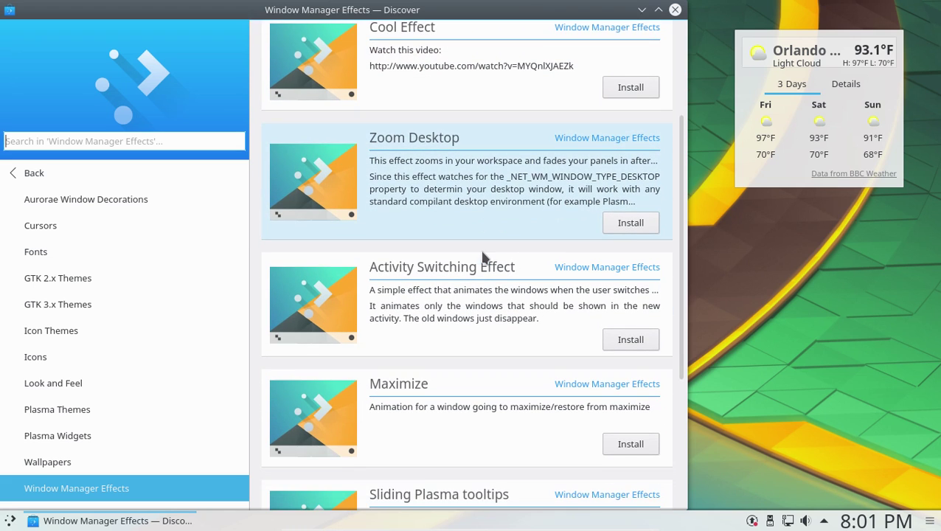
Search for "chrom" from Discover's Home page, look through the results and close Discover.
click(32, 177)
click(30, 170)
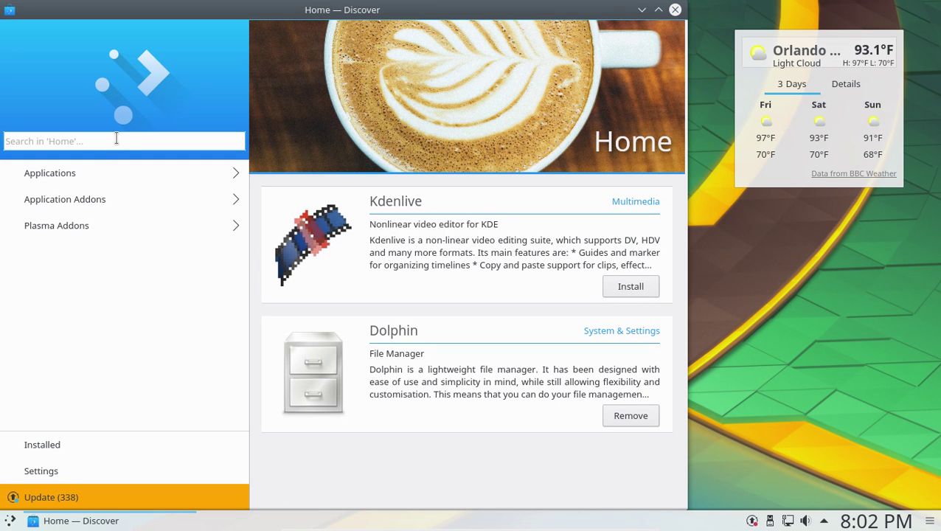
click(115, 139)
text(chrom)
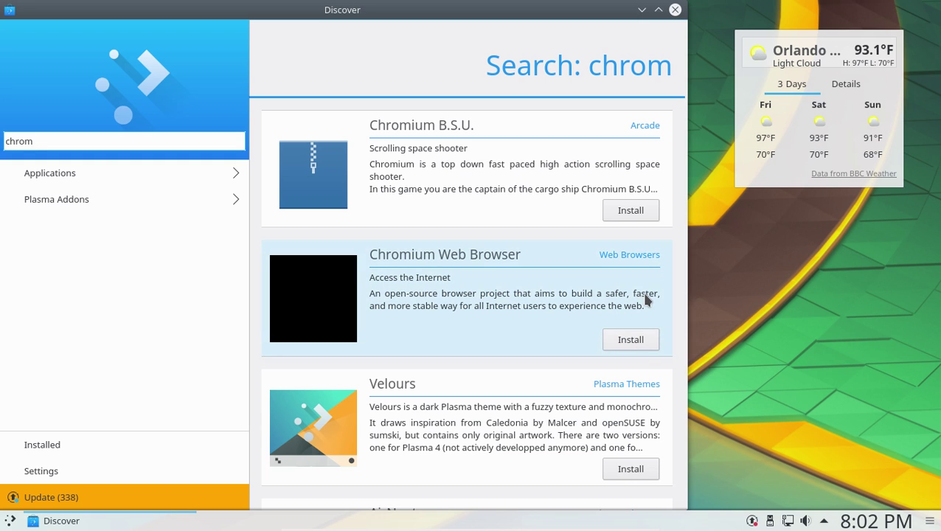
scroll(645, 299, down, 3)
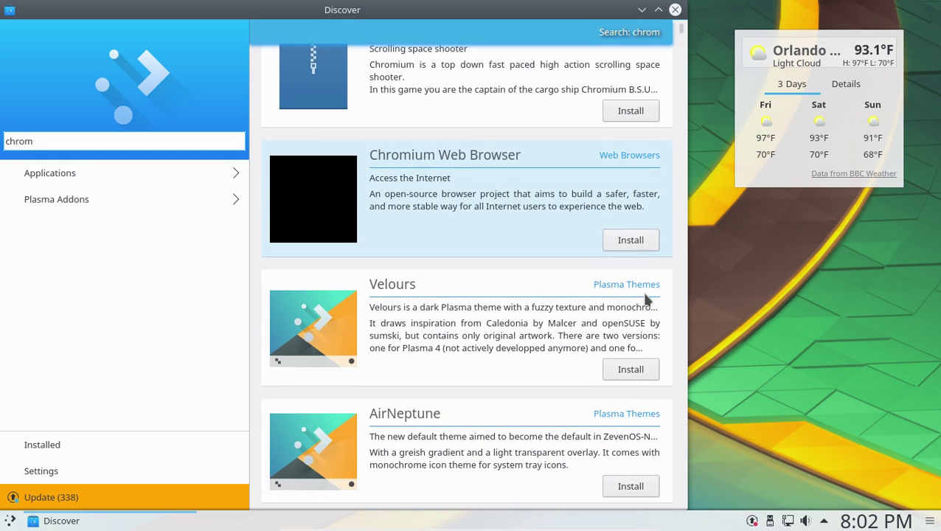
click(675, 11)
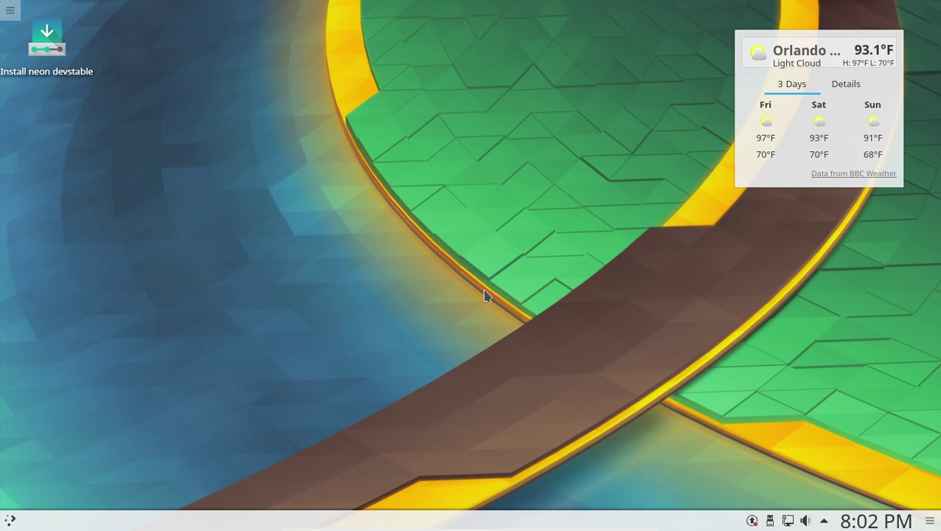
Take the virtual machine out of full-screen mode and move its window aside to uncover the Guvcview webcam window on the host desktop.
key(Control_R+f)
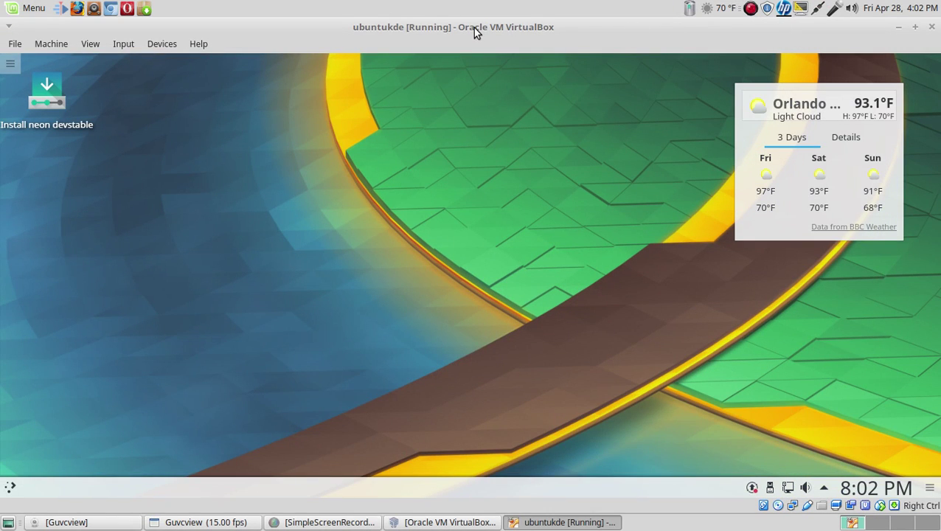
drag(603, 36, 396, 16)
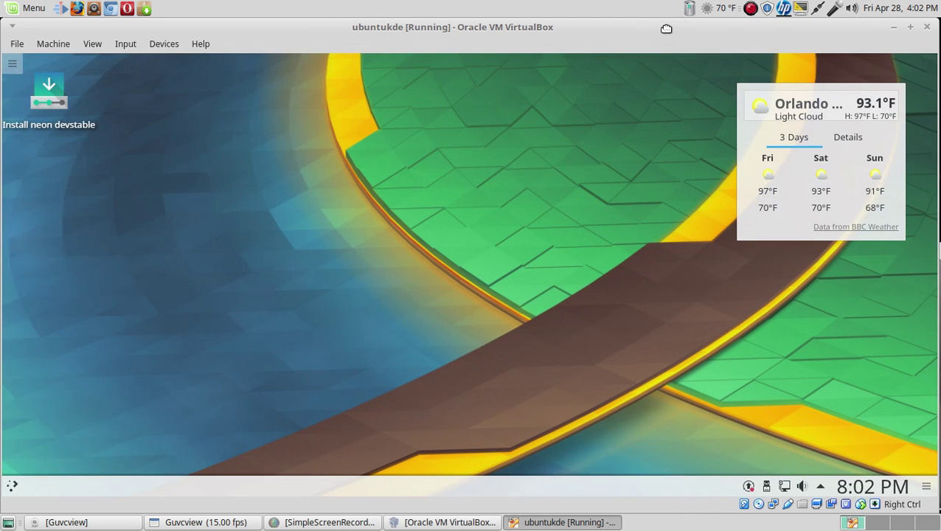
drag(676, 28, 473, 28)
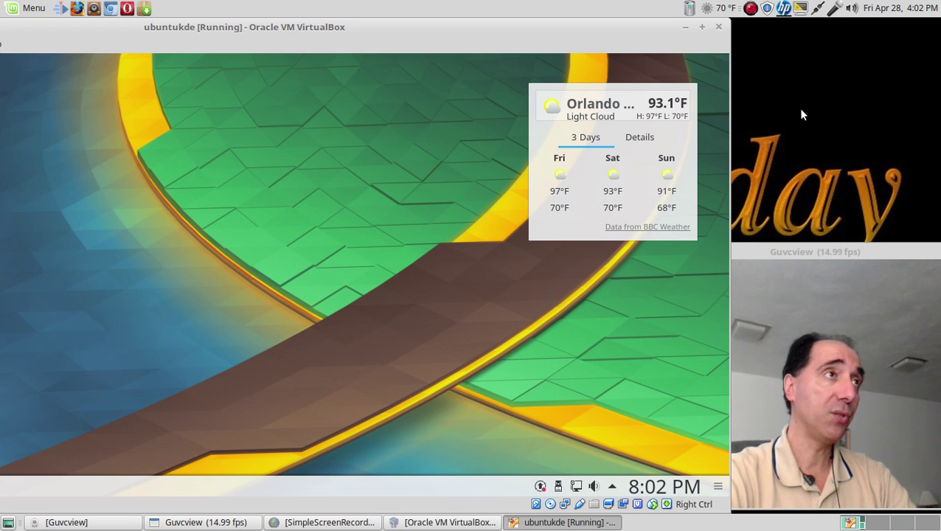
click(883, 102)
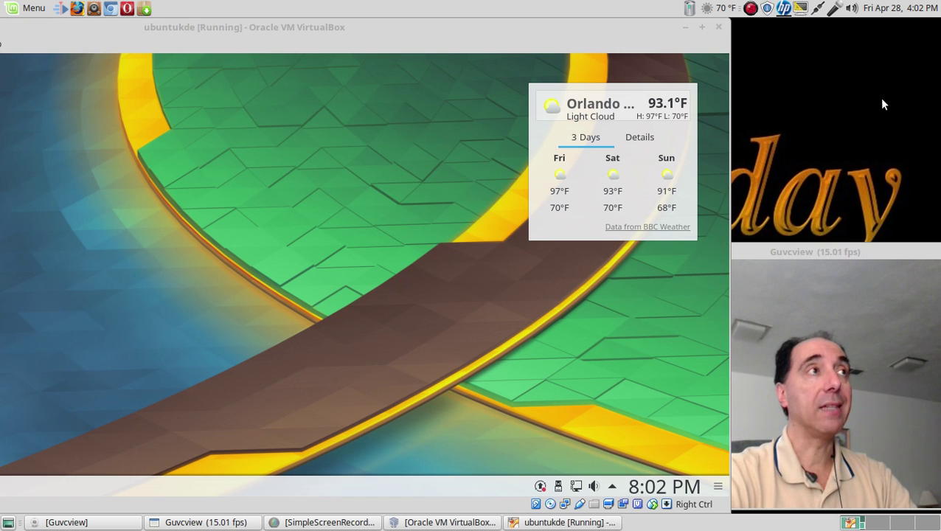